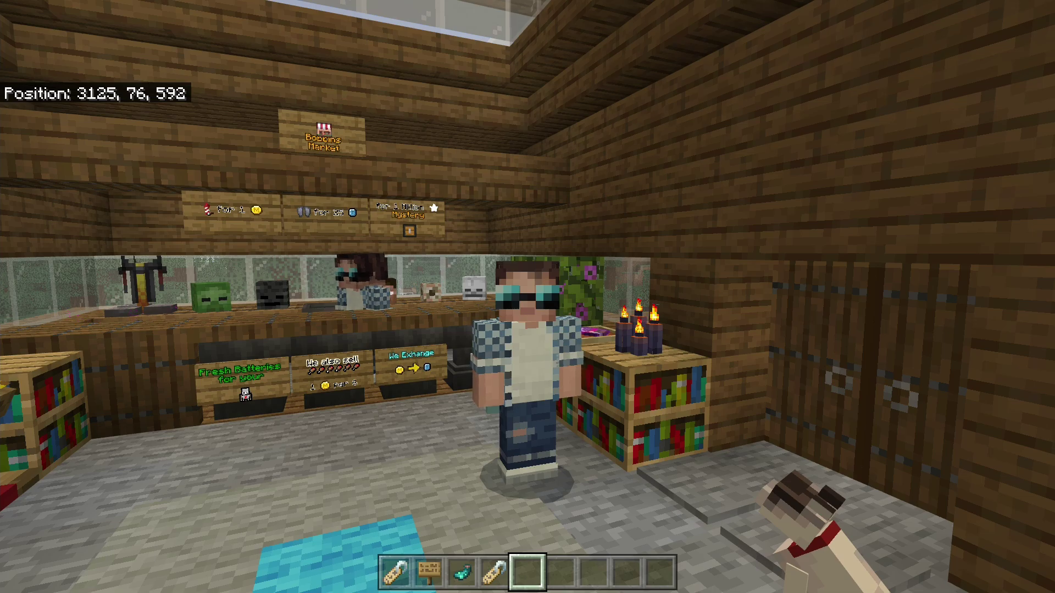
Paste the prepared message with emoji shortcodes such as :M::IN::EC::R::A::FT:, :Minecoin: and :Token: into the chat, review it and send it.
{"action": "key", "text": "t"}
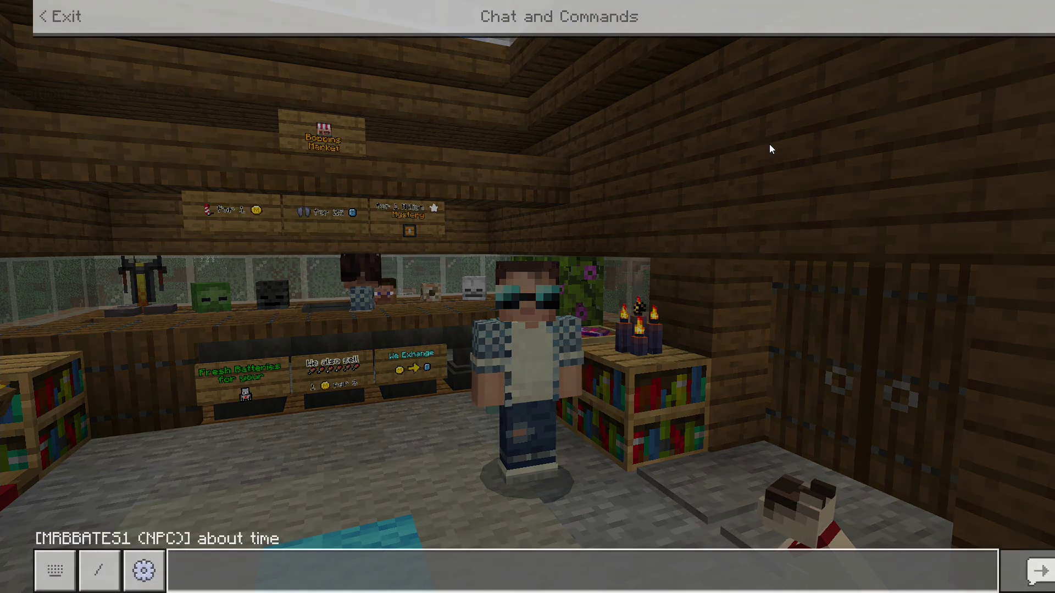
{"action": "key", "text": "ctrl+v"}
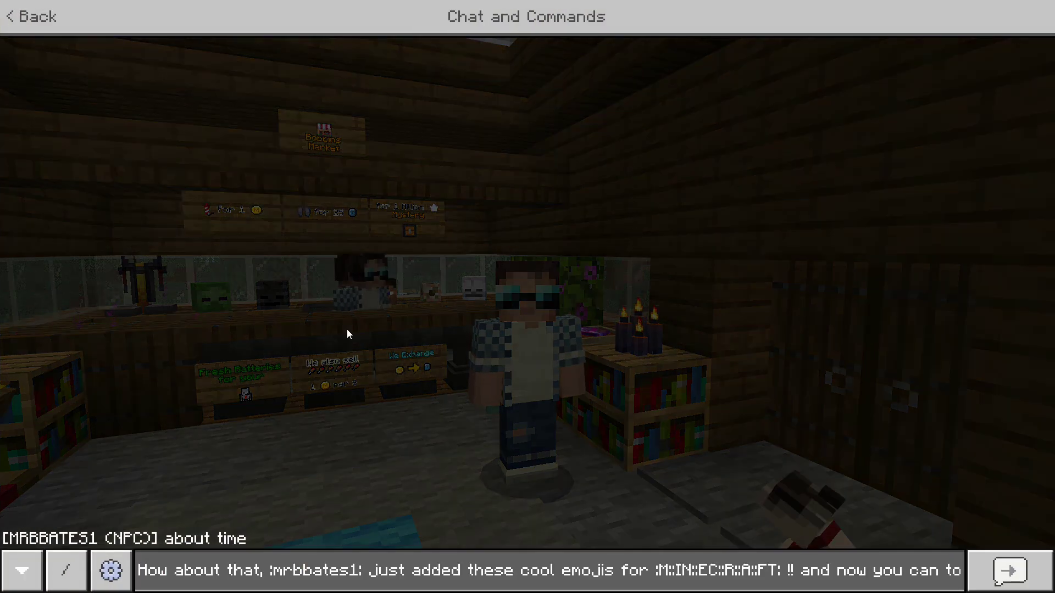
{"action": "key", "text": "Right"}
{"action": "key", "text": "Right"}
{"action": "key", "text": "Right"}
{"action": "key", "text": "Right"}
{"action": "key", "text": "Right"}
{"action": "key", "text": "Right"}
{"action": "key", "text": "Right"}
{"action": "key", "text": "Right"}
{"action": "key", "text": "Right"}
{"action": "key", "text": "Right"}
{"action": "key", "text": "Right"}
{"action": "key", "text": "Right"}
{"action": "key", "text": "Right"}
{"action": "key", "text": "Right"}
{"action": "key", "text": "Right"}
{"action": "key", "text": "Right"}
{"action": "key", "text": "Right"}
{"action": "key", "text": "Right"}
{"action": "key", "text": "Right"}
{"action": "key", "text": "Right"}
{"action": "key", "text": "Right"}
{"action": "key", "text": "Right"}
{"action": "key", "text": "Right"}
{"action": "key", "text": "Right"}
{"action": "key", "text": "Right"}
{"action": "key", "text": "Right"}
{"action": "key", "text": "Right"}
{"action": "key", "text": "Right"}
{"action": "key", "text": "Right"}
{"action": "key", "text": "Right"}
{"action": "key", "text": "Right"}
{"action": "key", "text": "Right"}
{"action": "key", "text": "Right"}
{"action": "key", "text": "Right"}
{"action": "key", "text": "Right"}
{"action": "key", "text": "Right"}
{"action": "key", "text": "Right"}
{"action": "key", "text": "Right"}
{"action": "key", "text": "Right"}
{"action": "key", "text": "Right"}
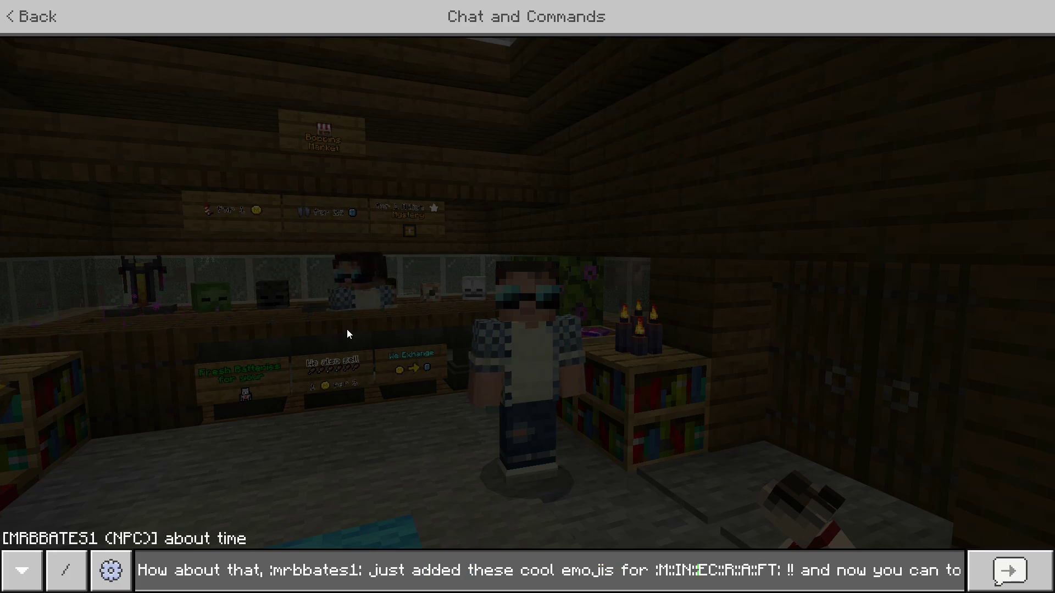
{"action": "key", "text": "Right"}
{"action": "key", "text": "Right"}
{"action": "key", "text": "Right"}
{"action": "key", "text": "Right"}
{"action": "key", "text": "Right"}
{"action": "key", "text": "Right"}
{"action": "key", "text": "Right"}
{"action": "key", "text": "Right"}
{"action": "key", "text": "Right"}
{"action": "key", "text": "Right"}
{"action": "key", "text": "Right"}
{"action": "key", "text": "Right"}
{"action": "key", "text": "Right"}
{"action": "key", "text": "Right"}
{"action": "key", "text": "Right"}
{"action": "key", "text": "Right"}
{"action": "key", "text": "Right"}
{"action": "key", "text": "Right"}
{"action": "key", "text": "Right"}
{"action": "key", "text": "Right"}
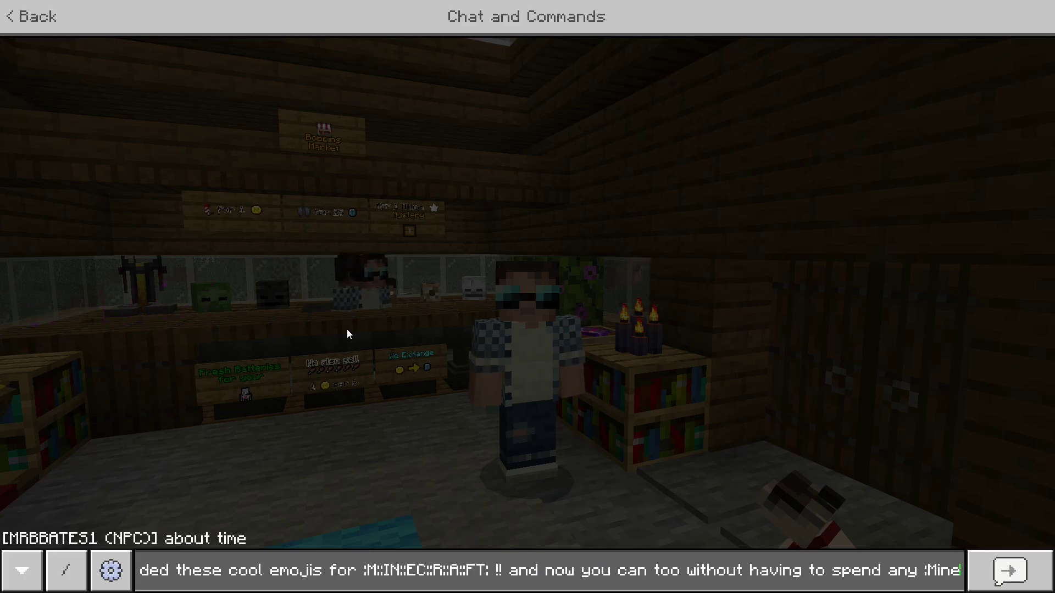
{"action": "key", "text": "Right"}
{"action": "key", "text": "Right"}
{"action": "key", "text": "Right"}
{"action": "key", "text": "Right"}
{"action": "key", "text": "Right"}
{"action": "key", "text": "Right"}
{"action": "key", "text": "Right"}
{"action": "key", "text": "Right"}
{"action": "key", "text": "Right"}
{"action": "key", "text": "Right"}
{"action": "key", "text": "Right"}
{"action": "key", "text": "Right"}
{"action": "key", "text": "Right"}
{"action": "key", "text": "Right"}
{"action": "key", "text": "Right"}
{"action": "key", "text": "Right"}
{"action": "key", "text": "Right"}
{"action": "key", "text": "Right"}
{"action": "key", "text": "Right"}
{"action": "key", "text": "Right"}
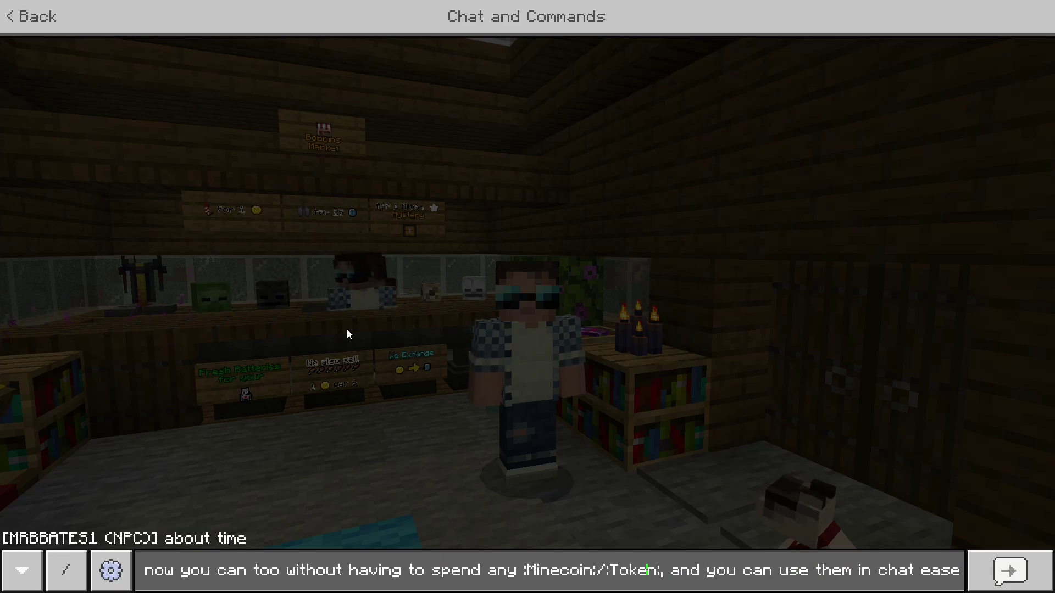
{"action": "key", "text": "Return"}
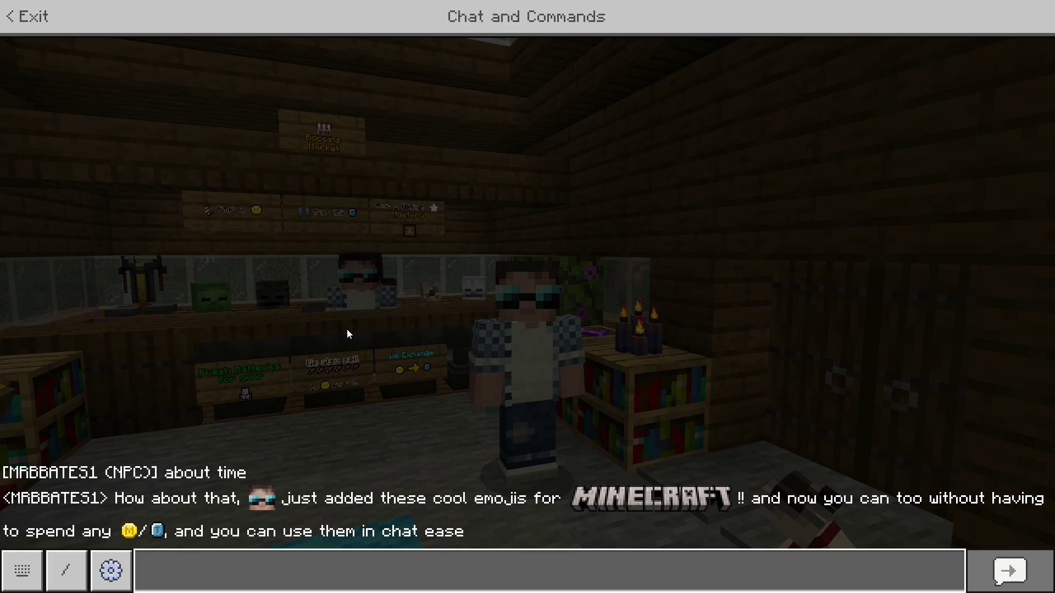
{"action": "key", "text": "Escape"}
{"action": "key", "text": "s"}
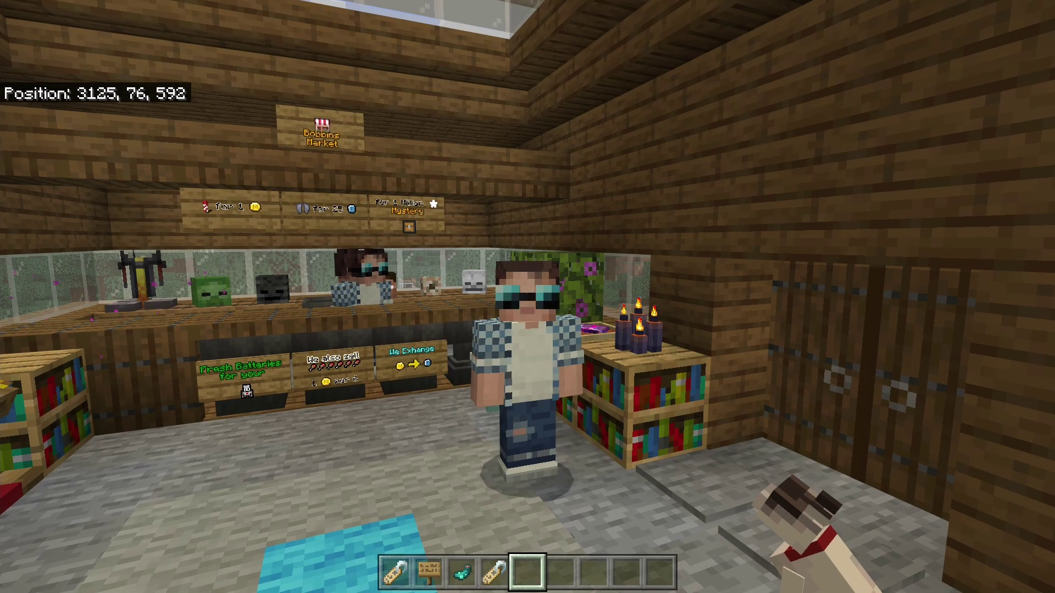
{"action": "key", "text": "w"}
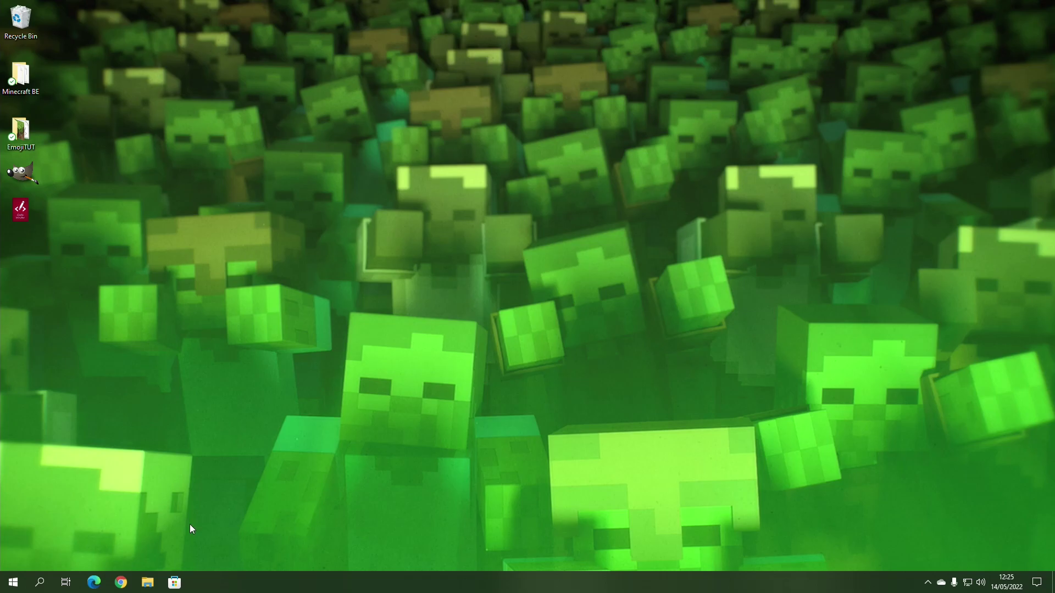
Switch to File Explorer and open C:\Program Files\WindowsApps\Microsoft.MinecraftUWP_1.18.3104.0_x64__8wekyb3d8bbwe\data\resource_packs\vanilla\font.
{"action": "left_click", "coordinate": [148, 581]}
{"action": "left_click", "coordinate": [390, 188]}
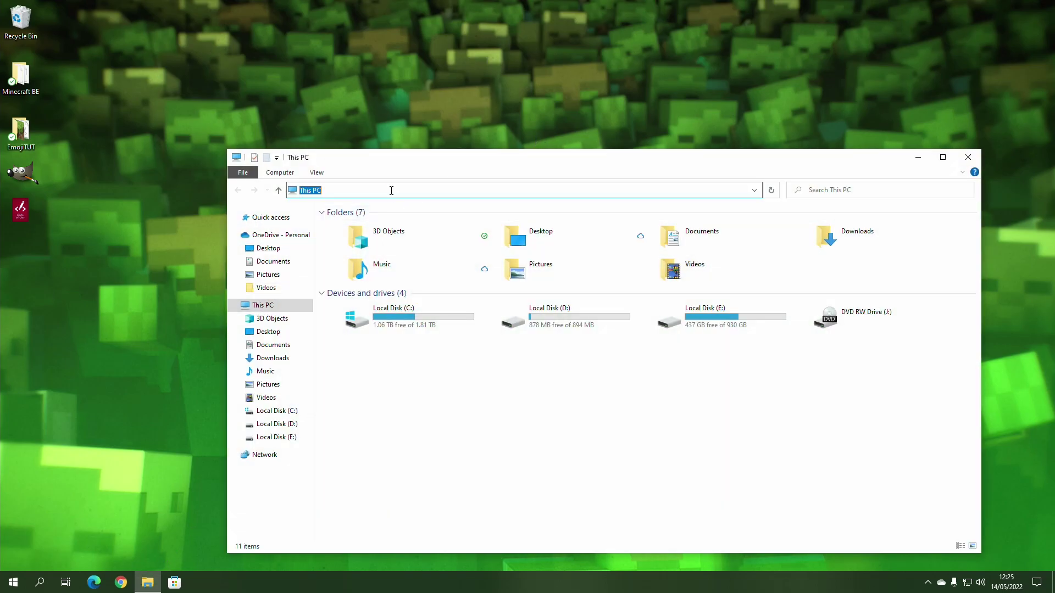
{"action": "type", "text": "C:\\Program Files\\WindowsApps\\Microsoft.MinecraftUWP_1.18.3104.0_x64__8wekyb3d8bbwe\\data\\resource_packs\\vanilla\\font"}
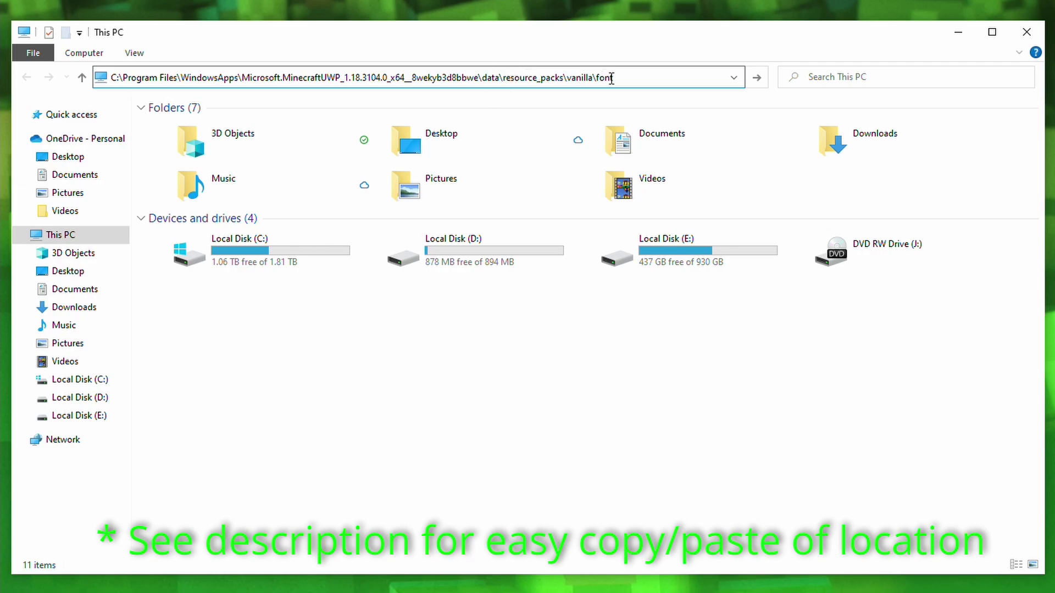
{"action": "key", "text": "Return"}
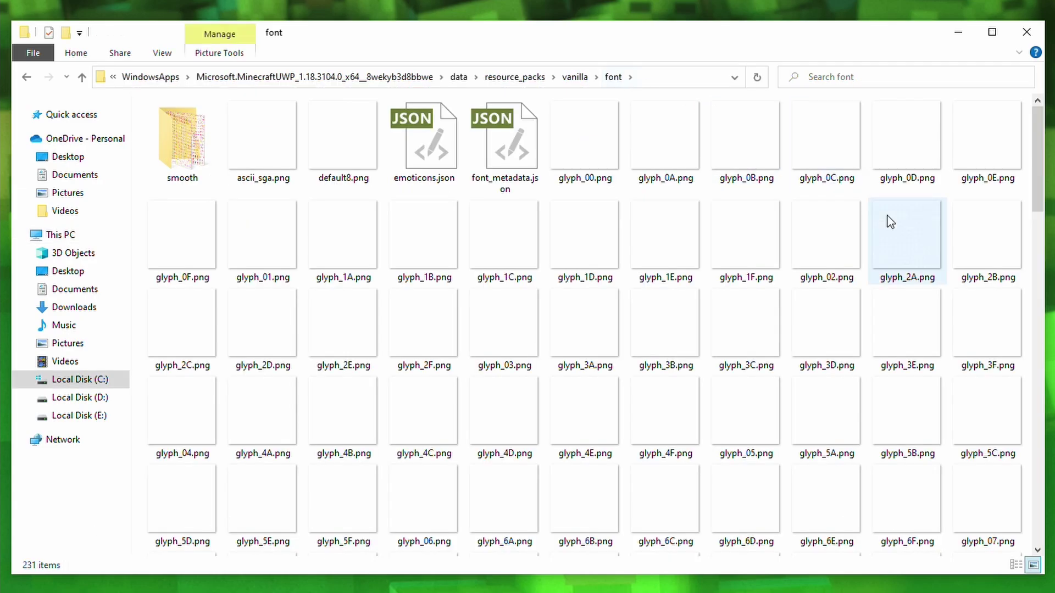
Select both glyph_E0.png and glyph_E1.png in the vanilla font folder.
{"action": "left_click_drag", "start_coordinate": [1037, 135], "coordinate": [1014, 480]}
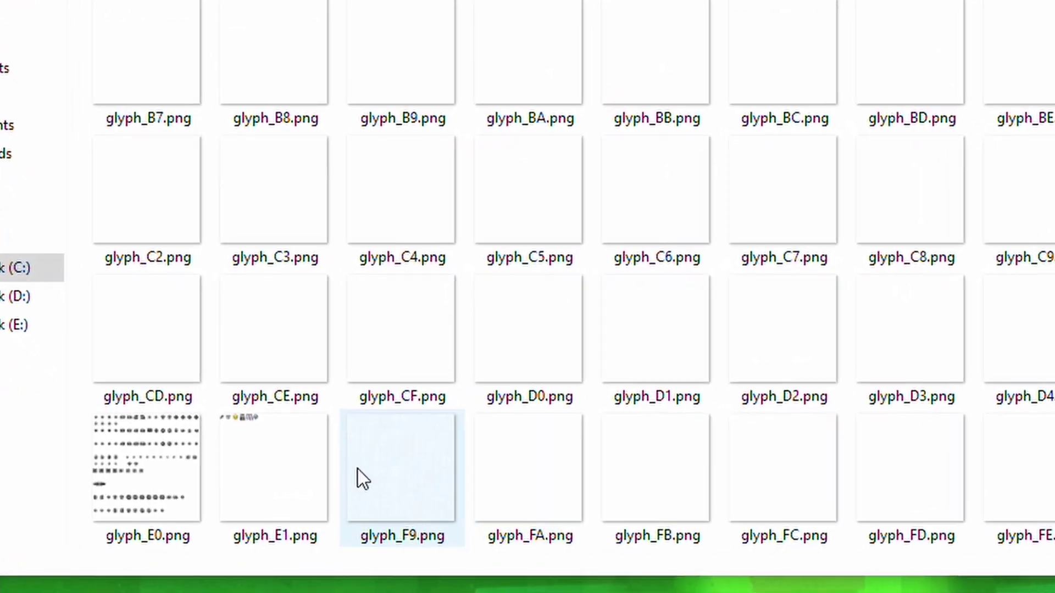
{"action": "left_click", "coordinate": [134, 474]}
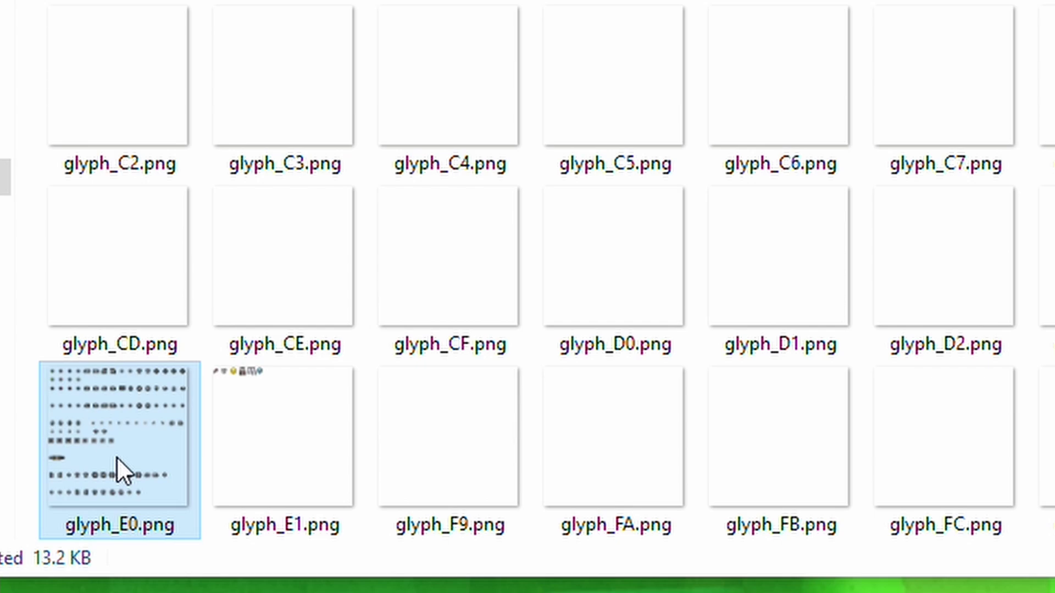
{"action": "left_click", "coordinate": [291, 410], "text": "ctrl"}
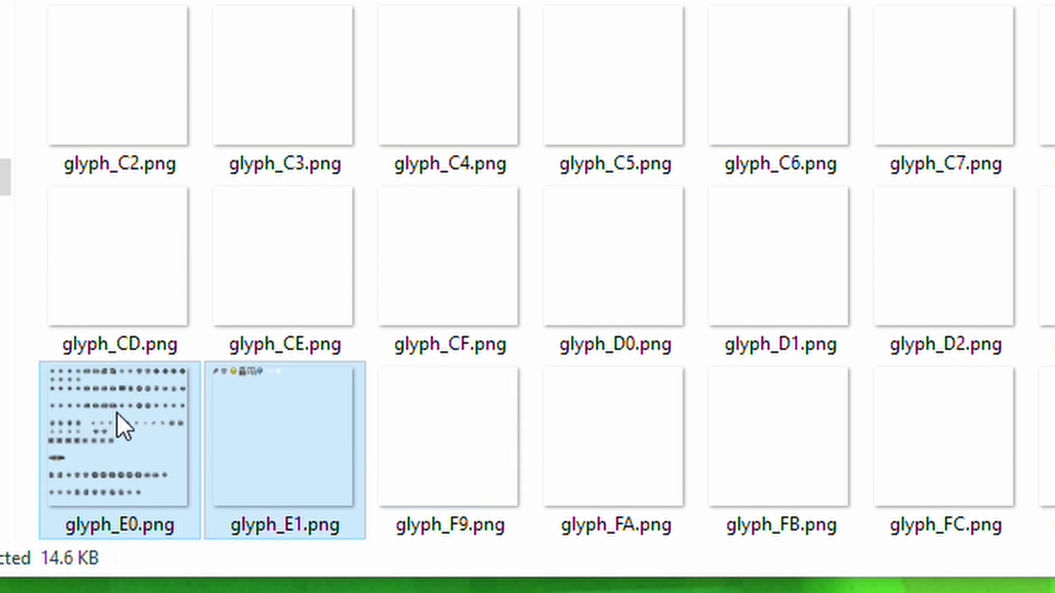
Switch to the custom resource pack folder containing manifest.json and pack_icon.png, and open its font folder.
{"action": "key", "text": "alt+Tab"}
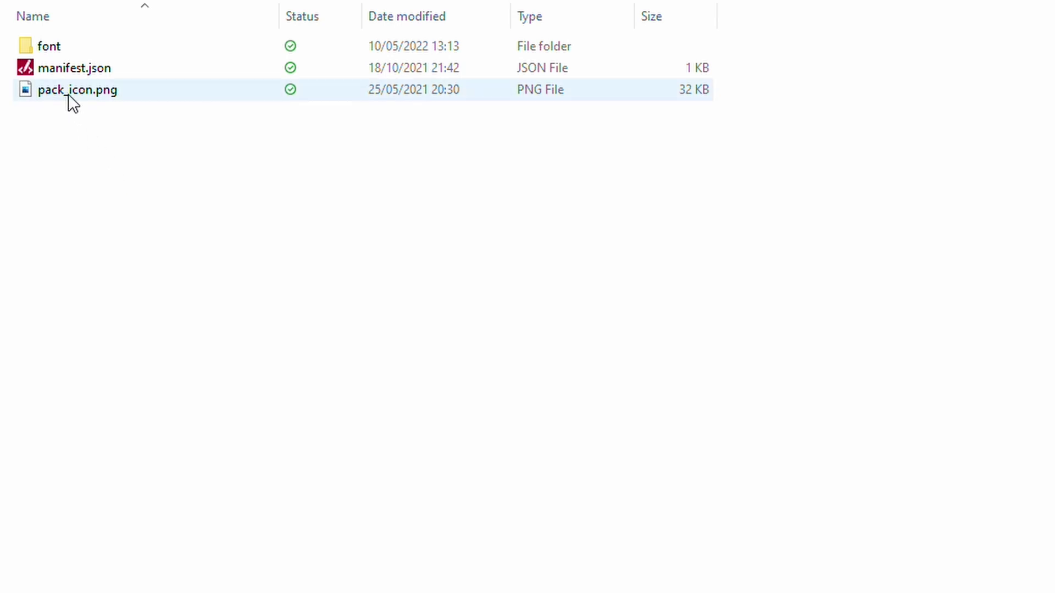
{"action": "left_click", "coordinate": [71, 64]}
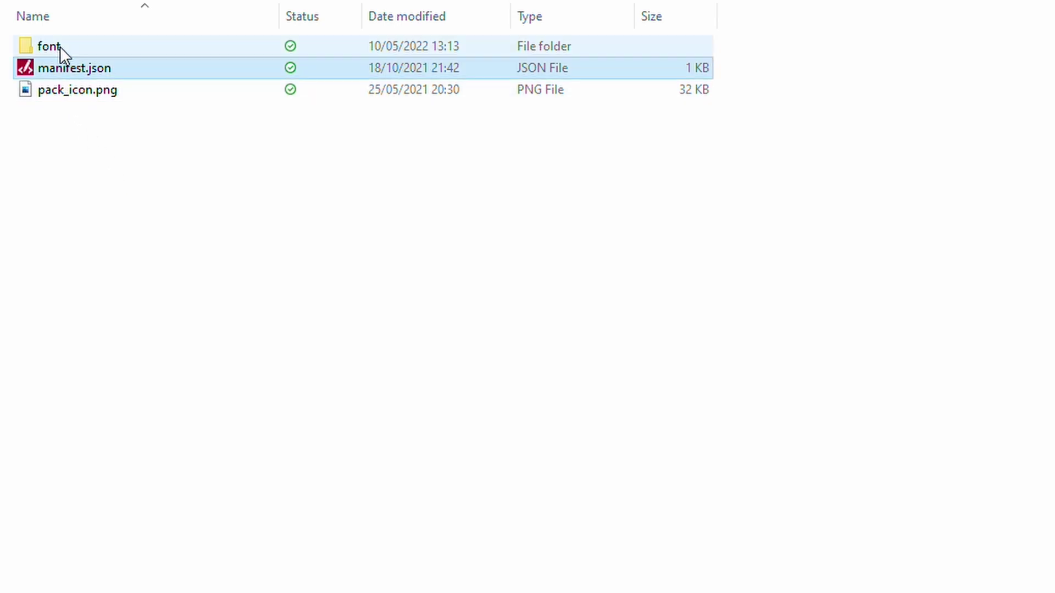
{"action": "left_click", "coordinate": [60, 46]}
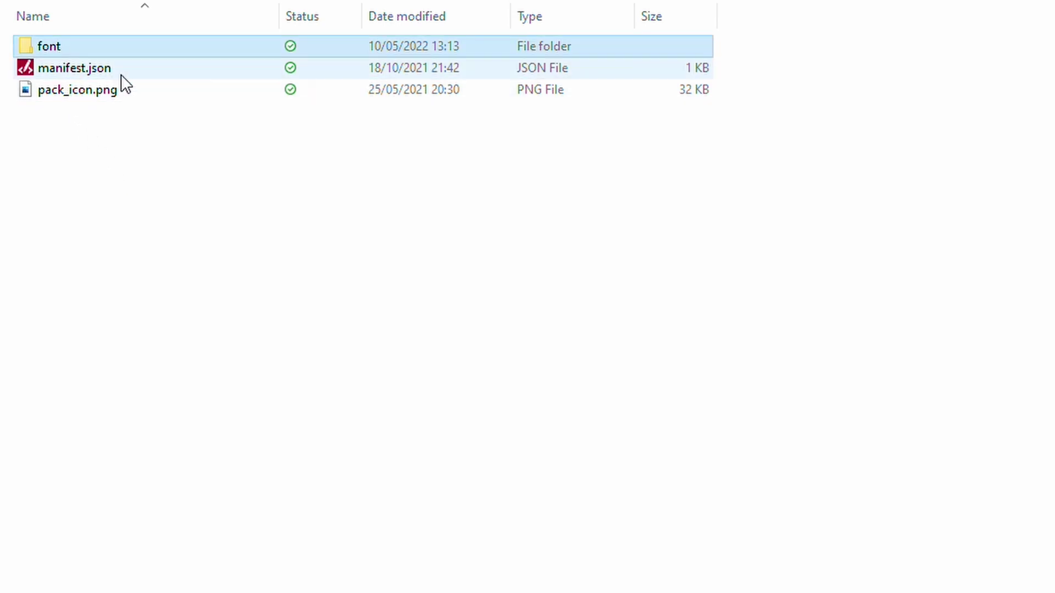
{"action": "double_click", "coordinate": [63, 46]}
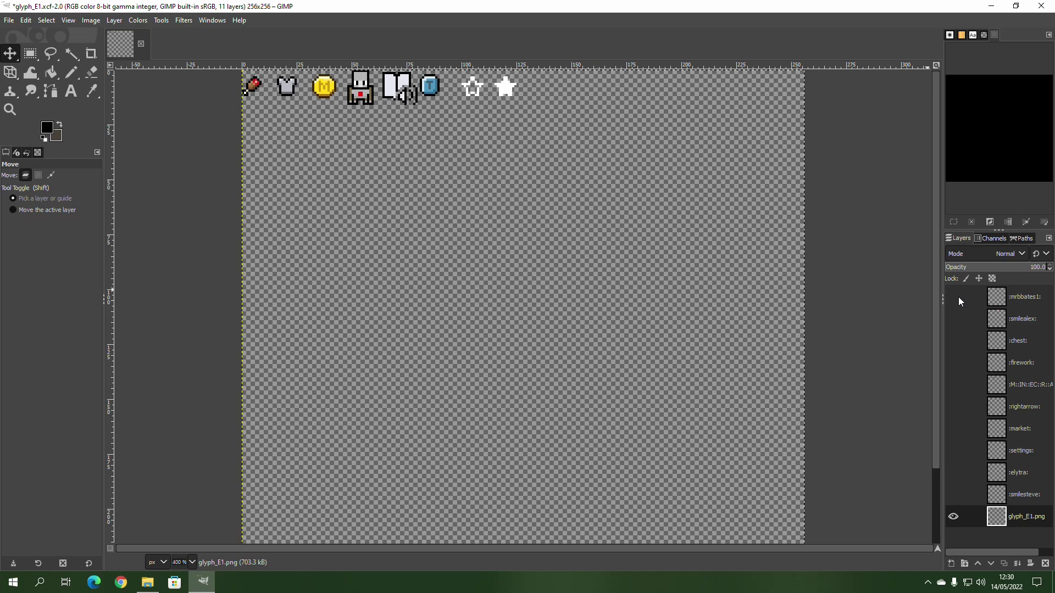
Make all the hidden emoji layers above the glyph_E1.png base layer visible, from the sunglasses face down to :smilesteve:.
{"action": "left_click", "coordinate": [1024, 298]}
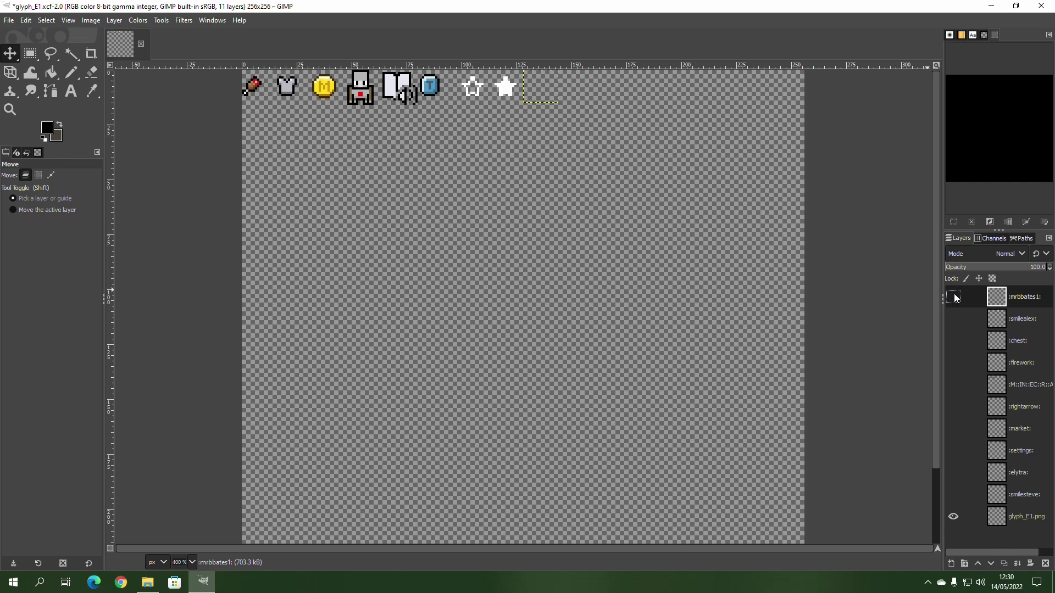
{"action": "left_click", "coordinate": [954, 297]}
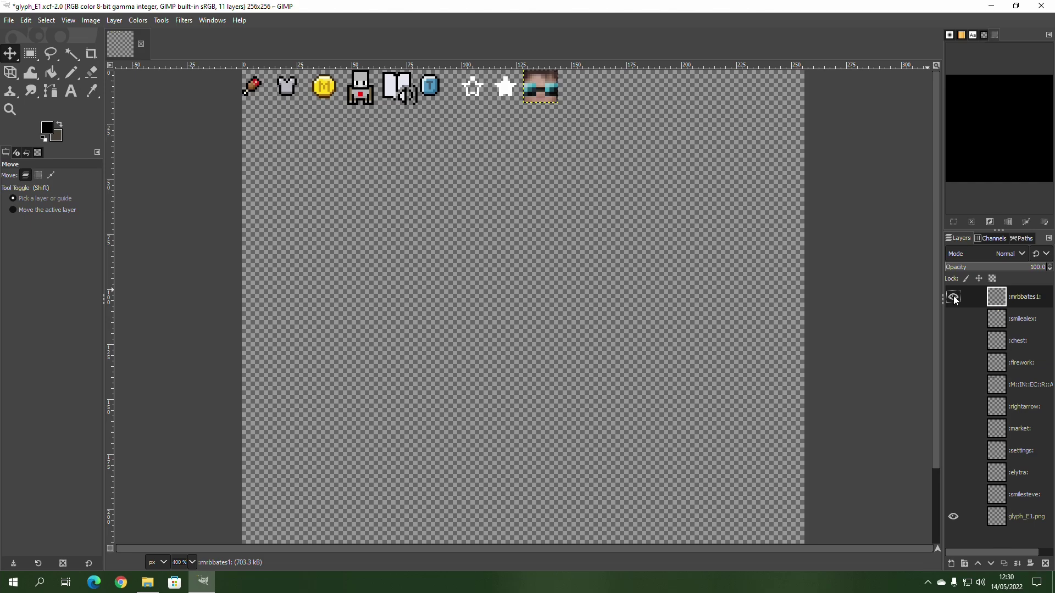
{"action": "left_click", "coordinate": [954, 319]}
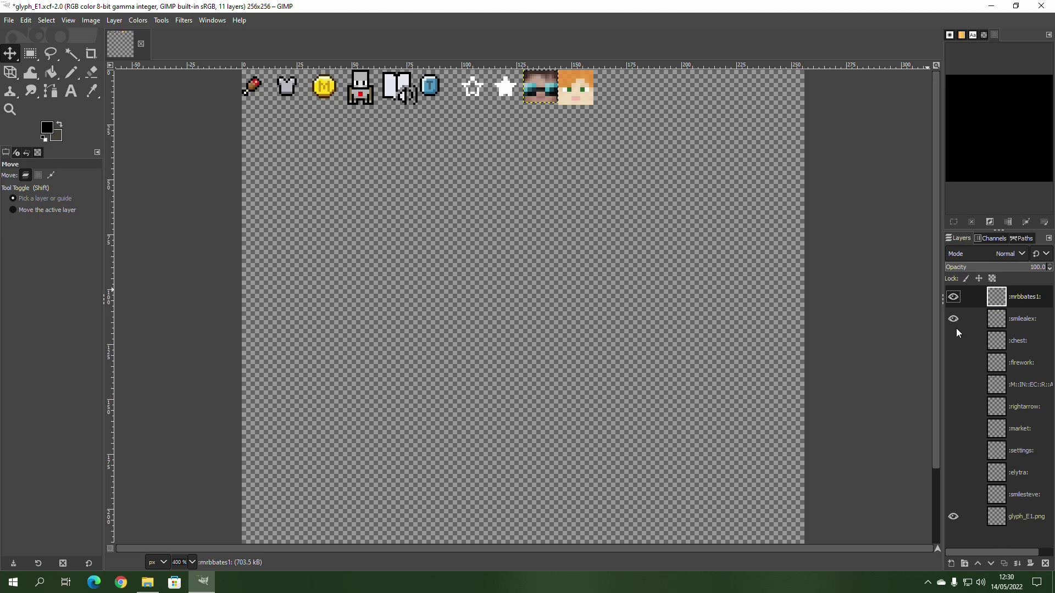
{"action": "left_click", "coordinate": [956, 329]}
{"action": "left_click", "coordinate": [955, 317]}
{"action": "left_click", "coordinate": [958, 337]}
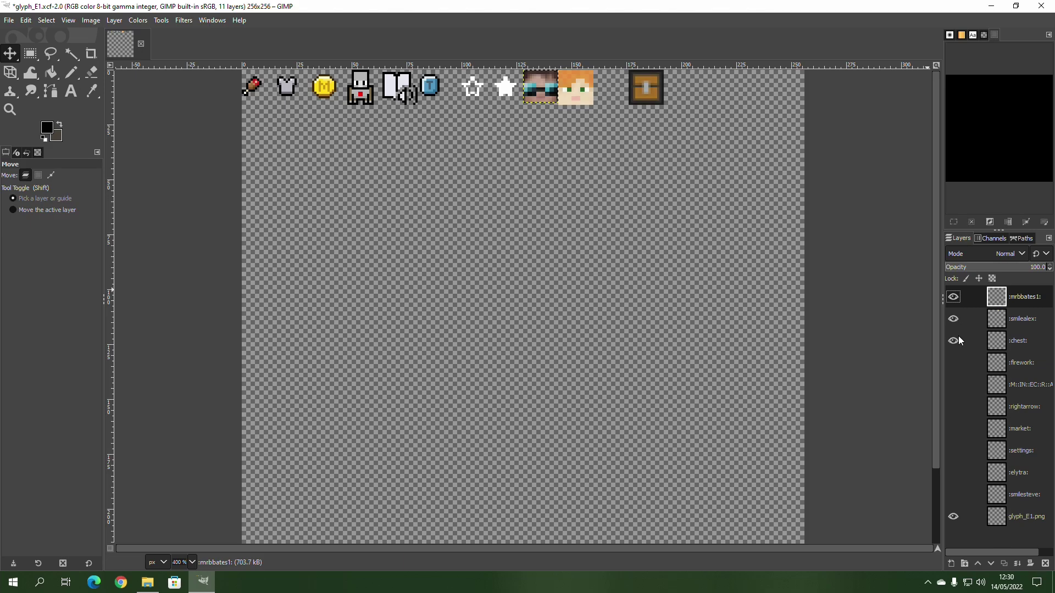
{"action": "left_click", "coordinate": [955, 363]}
{"action": "left_click", "coordinate": [954, 328]}
{"action": "left_click", "coordinate": [954, 327]}
{"action": "left_click", "coordinate": [956, 383]}
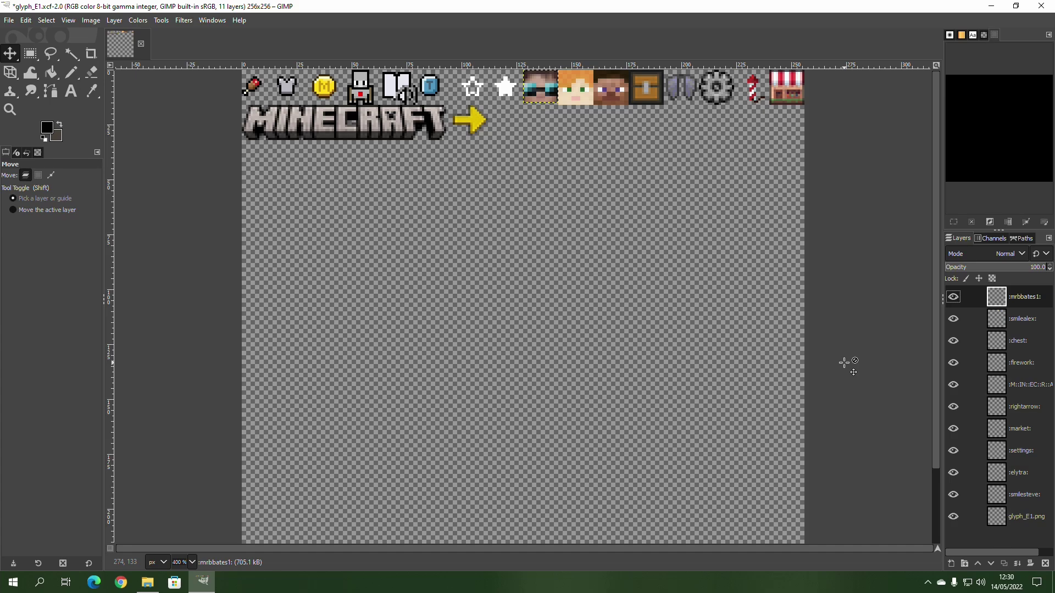
Save the layered glyph_E1.xcf image and close the image editor.
{"action": "left_click", "coordinate": [9, 21]}
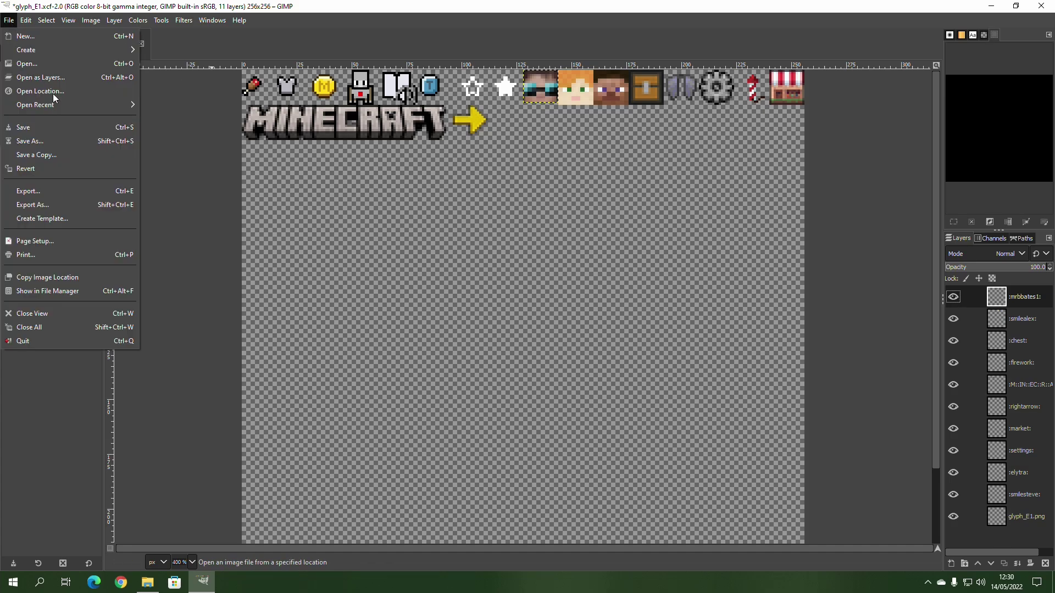
{"action": "left_click", "coordinate": [46, 126]}
{"action": "left_click", "coordinate": [8, 20]}
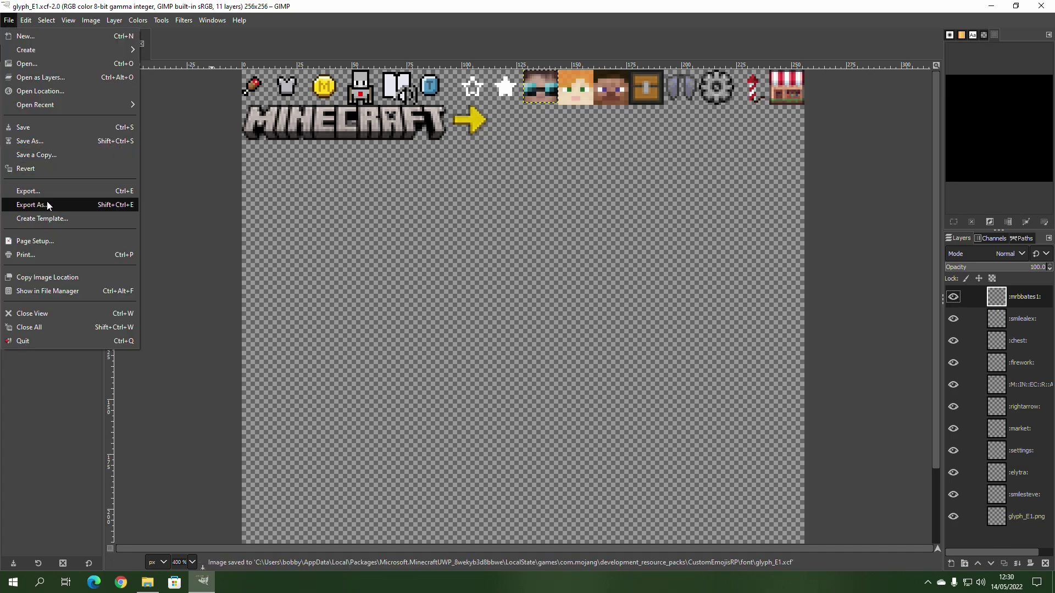
{"action": "left_click", "coordinate": [1042, 9]}
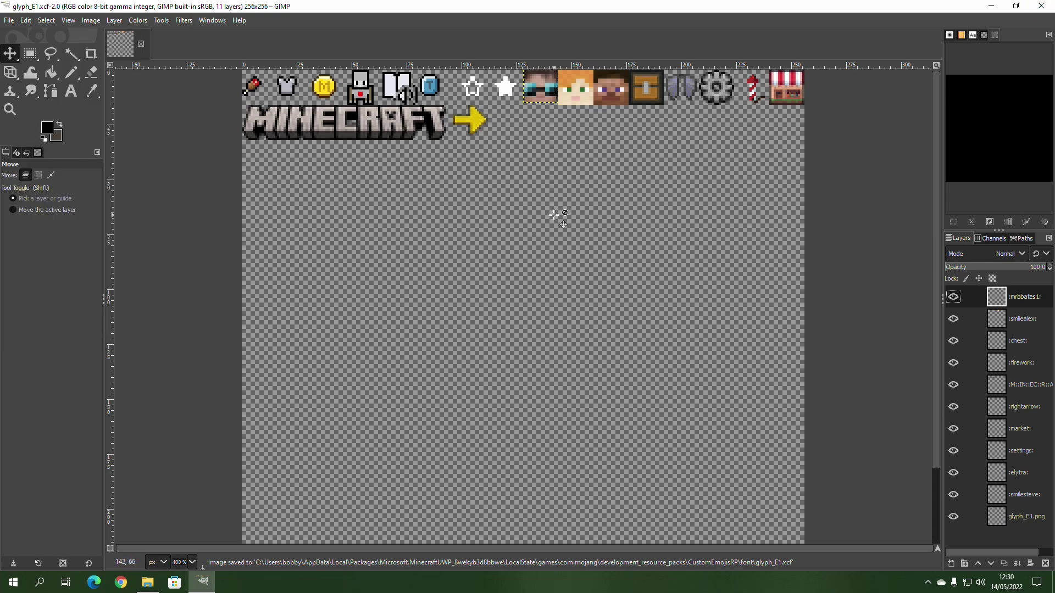
{"action": "left_click", "coordinate": [1042, 6]}
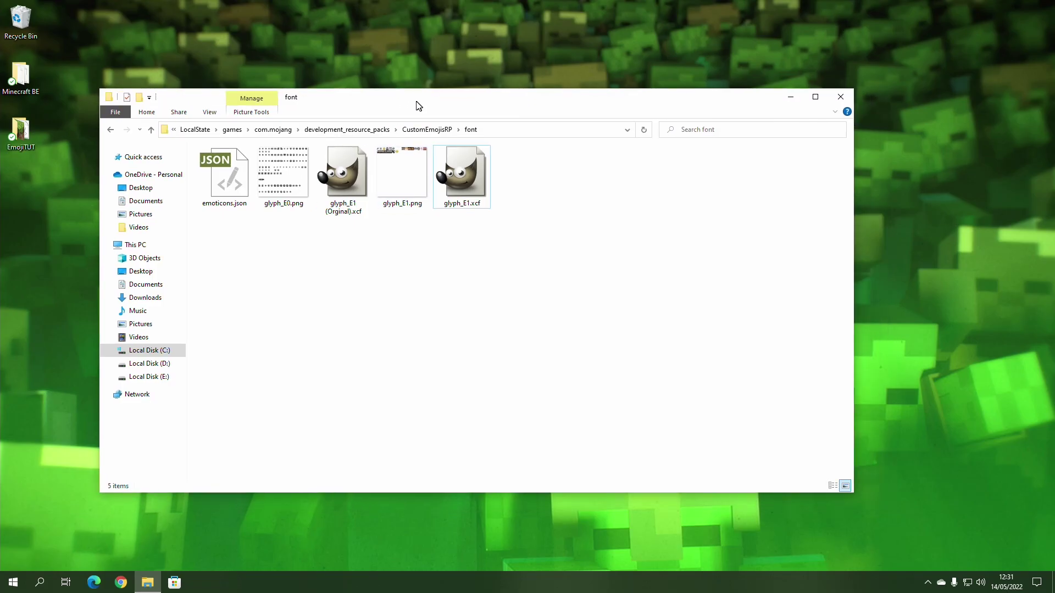
View glyph_E1.png from the pack's font folder to check its emojis, and close the viewer and the folder window.
{"action": "double_click", "coordinate": [392, 156]}
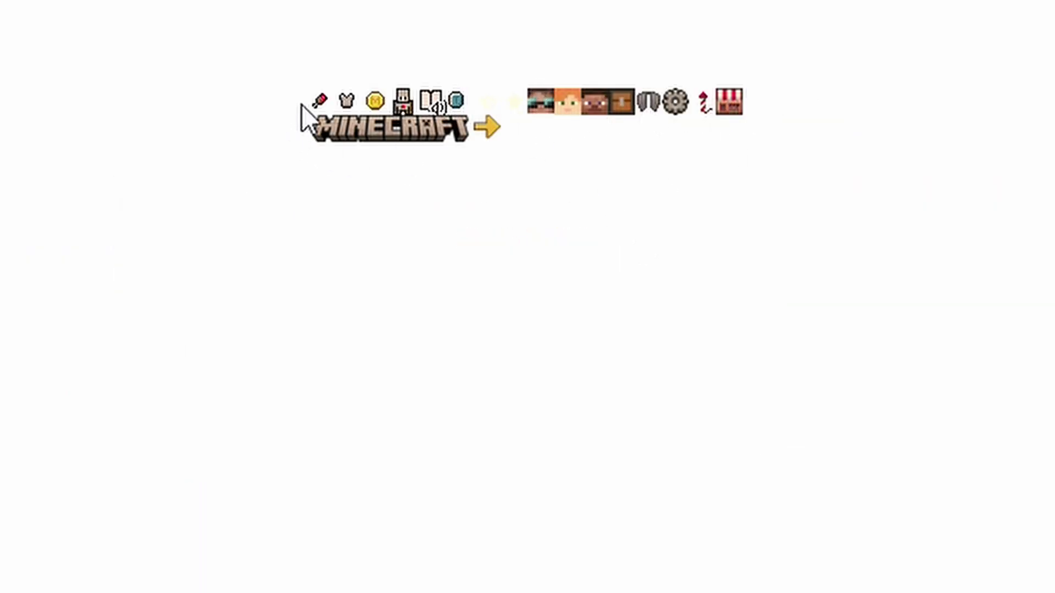
{"action": "key", "text": "alt+F4"}
{"action": "left_click", "coordinate": [400, 190]}
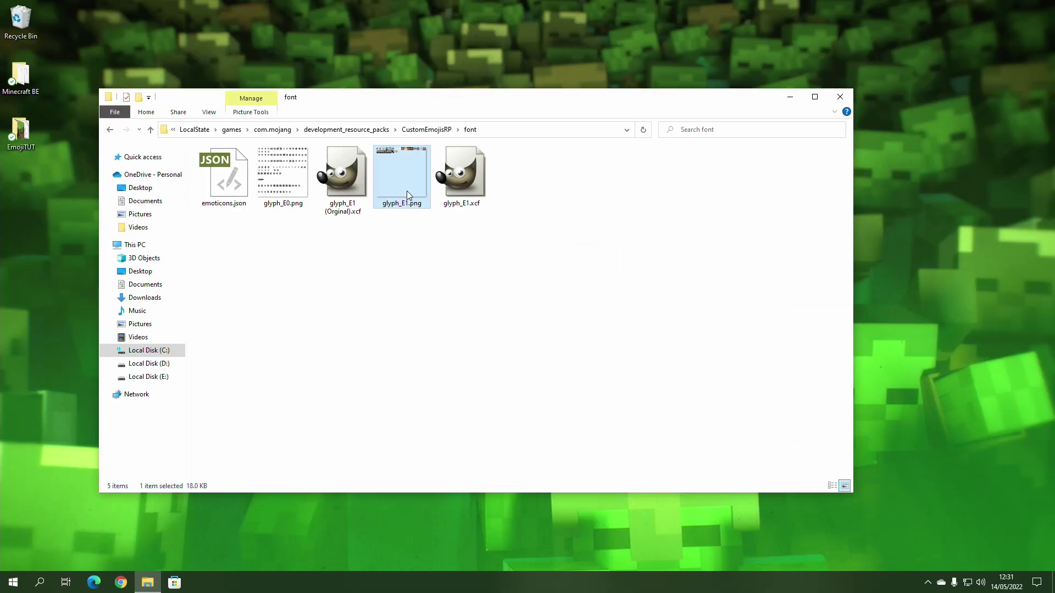
{"action": "left_click", "coordinate": [415, 298]}
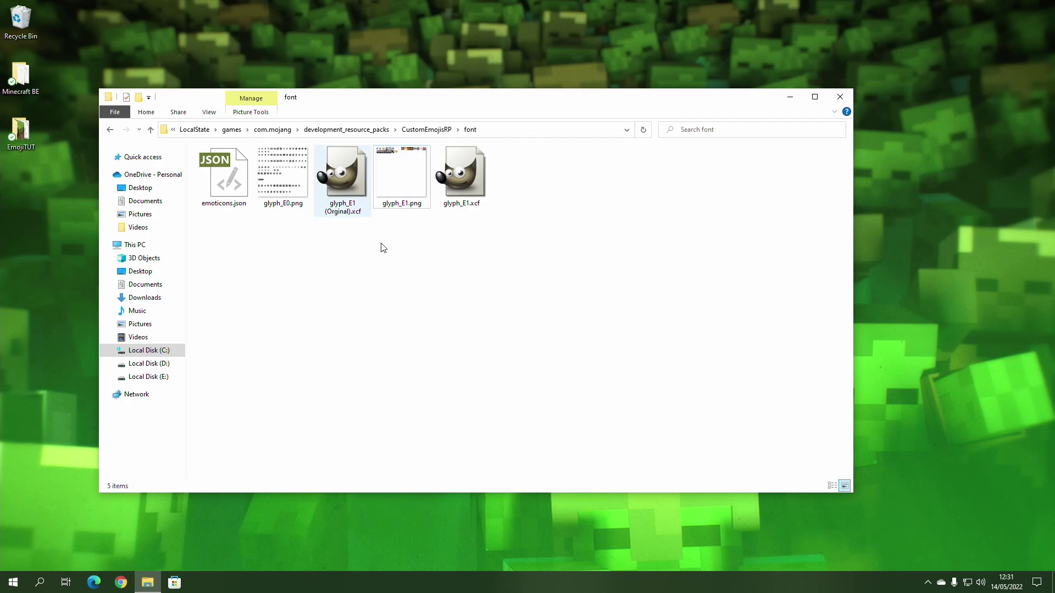
{"action": "left_click", "coordinate": [840, 97]}
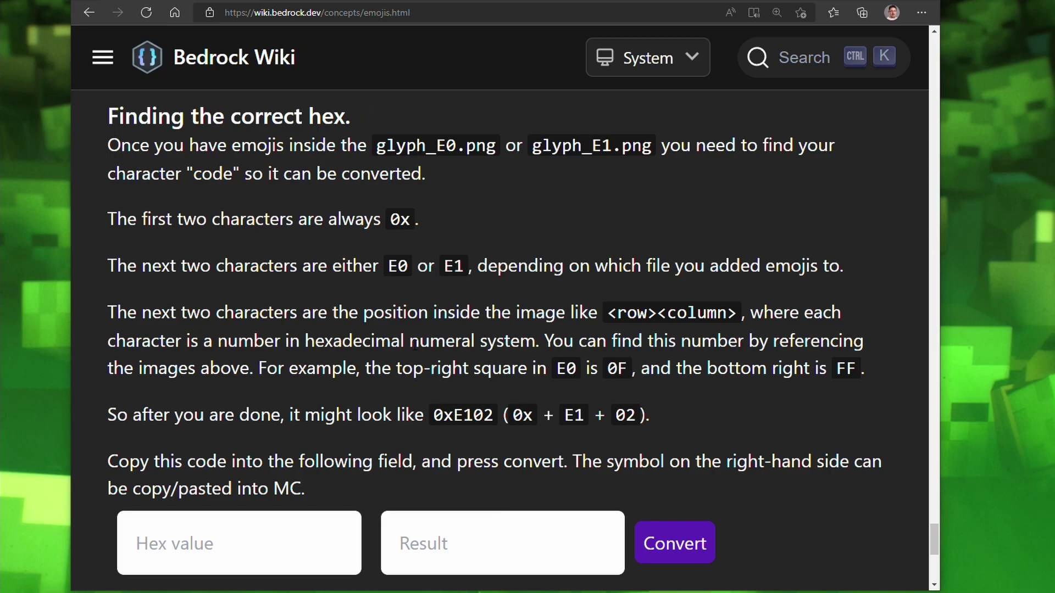
Examine the annotated hex grids for glyph_E0.png and glyph_E1.png on the Bedrock Wiki emojis page.
{"action": "scroll", "coordinate": [450, 393], "scroll_direction": "up", "scroll_amount": 15}
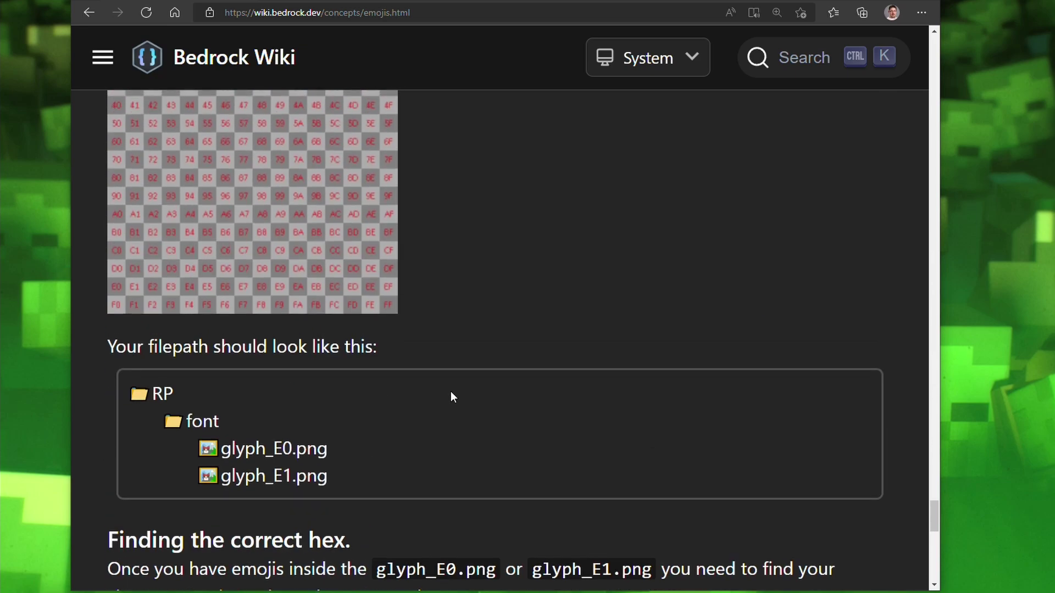
{"action": "scroll", "coordinate": [458, 398], "scroll_direction": "down", "scroll_amount": 2}
{"action": "scroll", "coordinate": [458, 398], "scroll_direction": "up", "scroll_amount": 12}
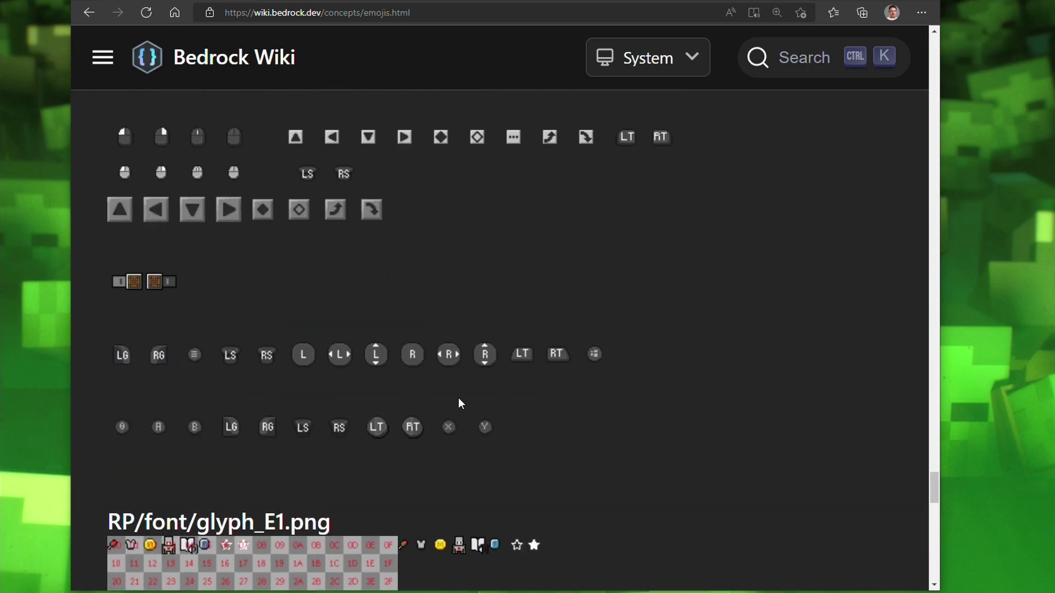
{"action": "scroll", "coordinate": [459, 404], "scroll_direction": "up", "scroll_amount": 5}
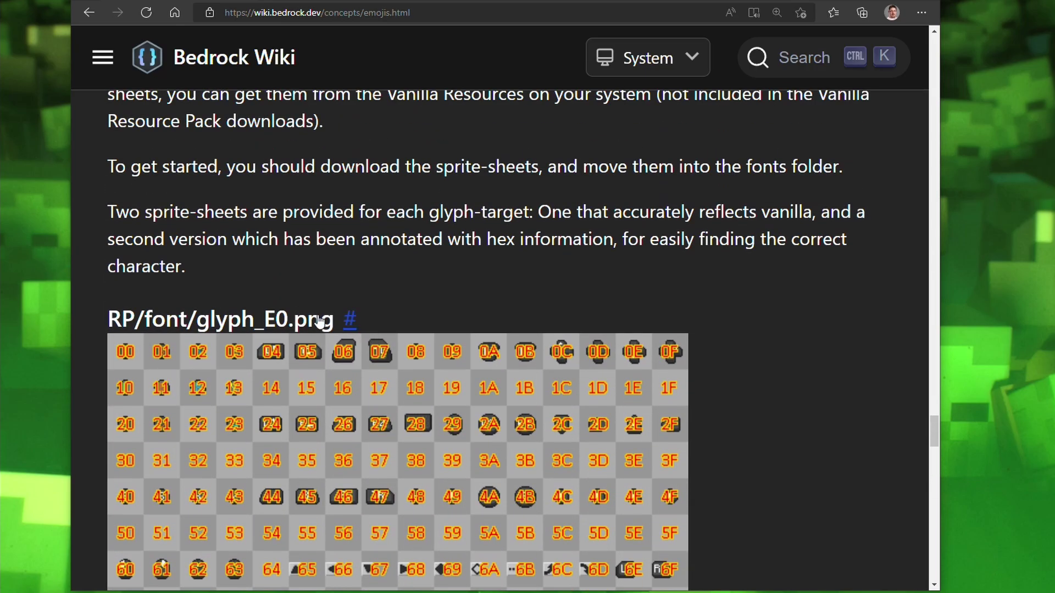
{"action": "scroll", "coordinate": [441, 379], "scroll_direction": "down", "scroll_amount": 9}
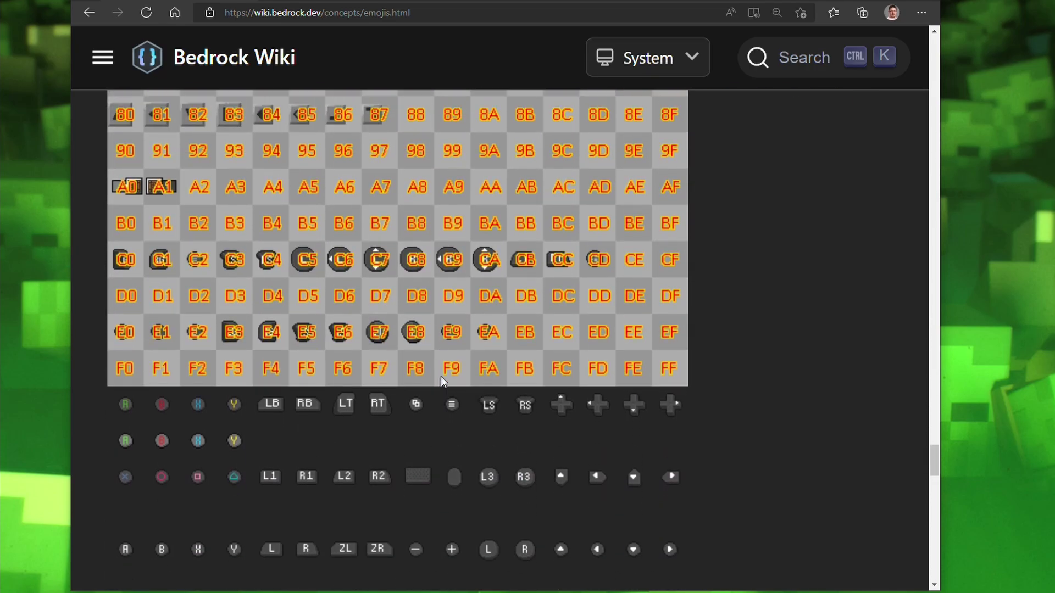
Examine the glyph_E0.png and glyph_E1.png hex grids and read the "Finding the correct hex" section of the wiki page.
{"action": "scroll", "coordinate": [441, 377], "scroll_direction": "up", "scroll_amount": 10}
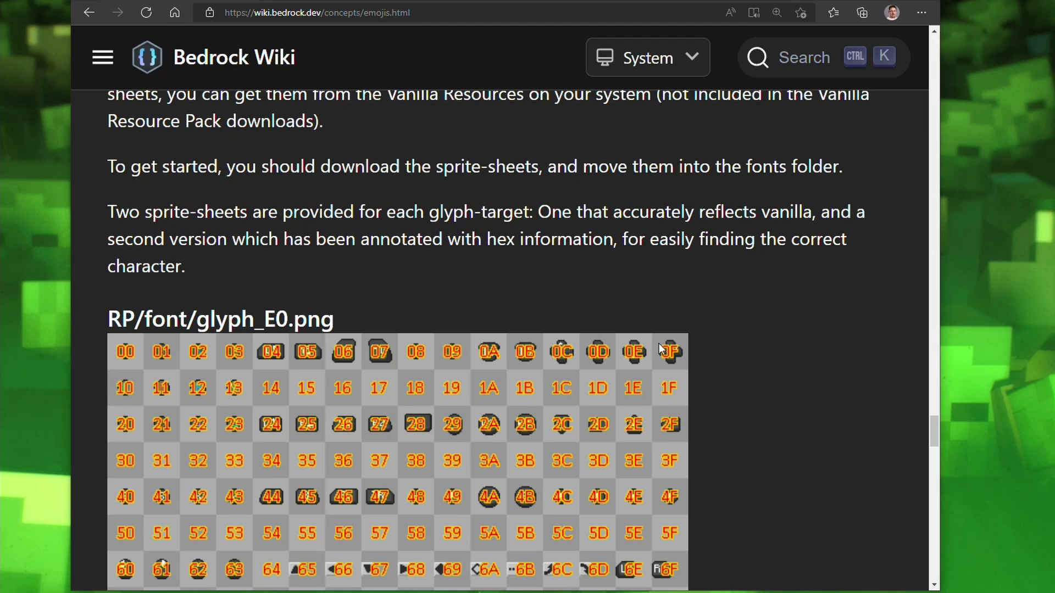
{"action": "scroll", "coordinate": [659, 344], "scroll_direction": "down", "scroll_amount": 10}
{"action": "scroll", "coordinate": [468, 275], "scroll_direction": "down", "scroll_amount": 9}
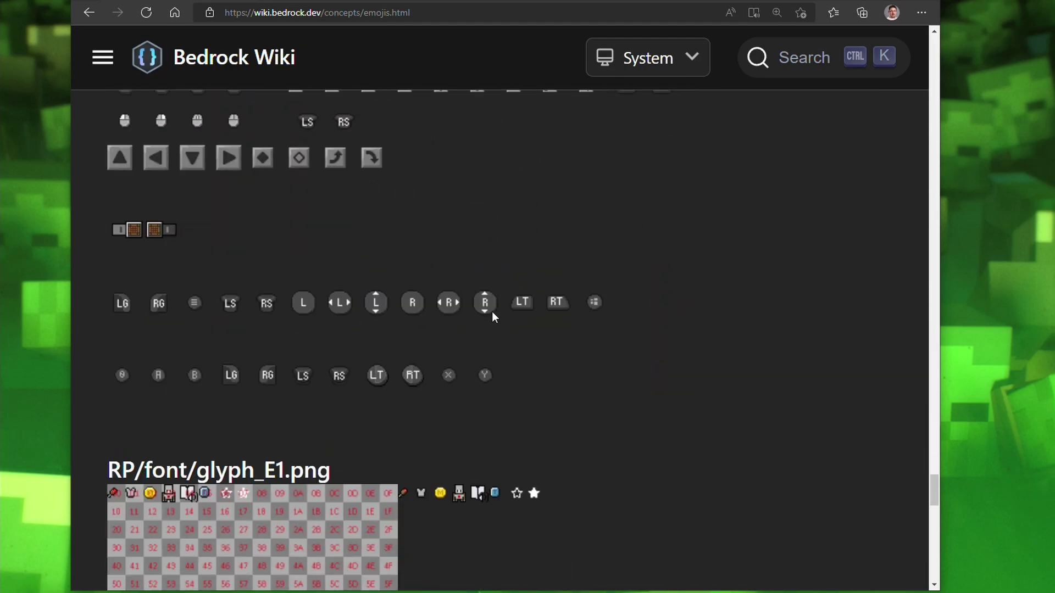
{"action": "scroll", "coordinate": [404, 311], "scroll_direction": "up", "scroll_amount": 12}
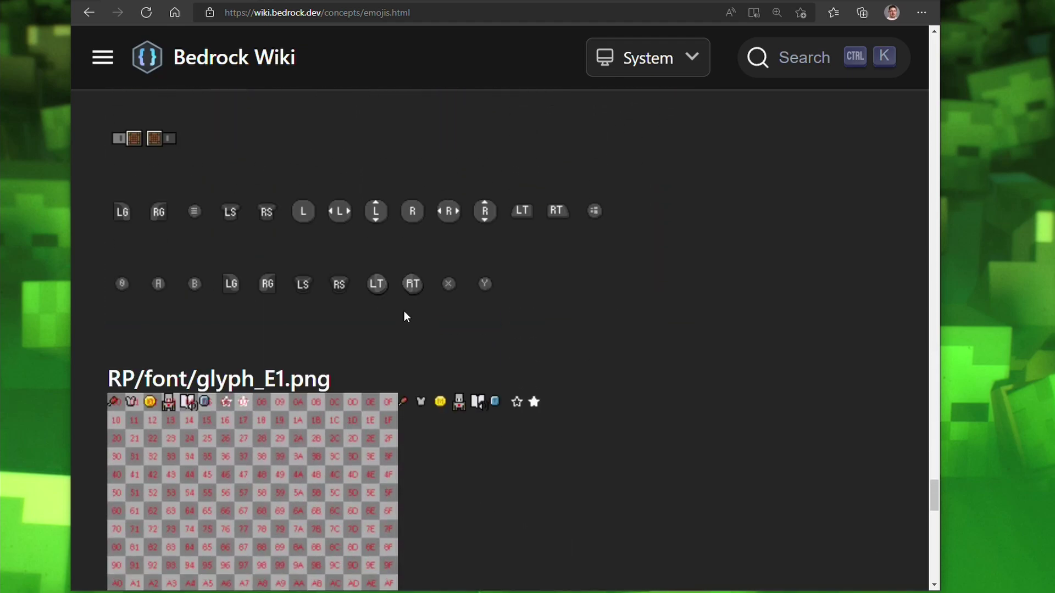
{"action": "scroll", "coordinate": [601, 406], "scroll_direction": "down", "scroll_amount": 10}
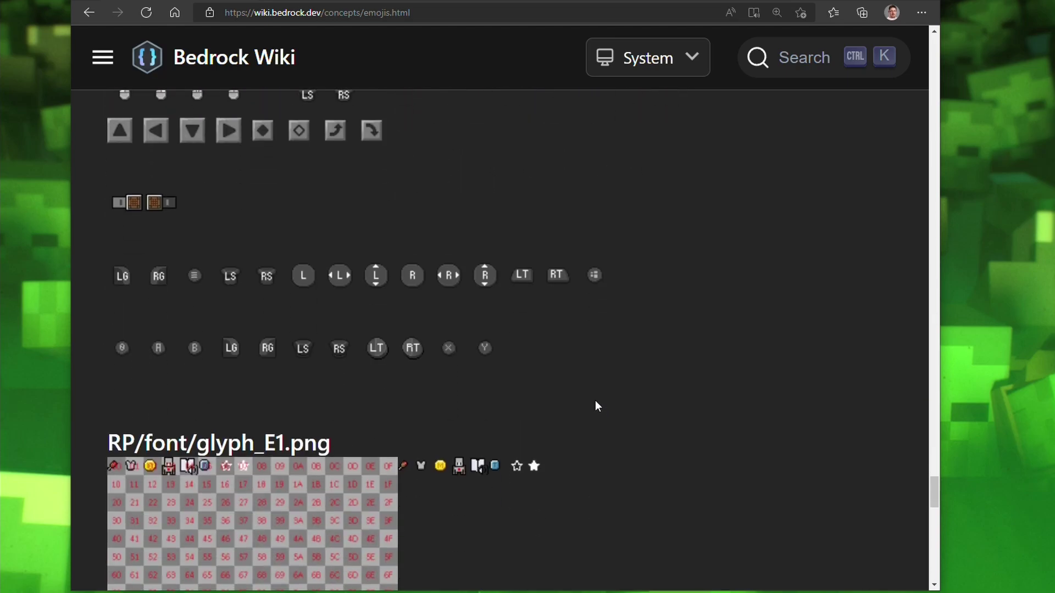
{"action": "scroll", "coordinate": [502, 377], "scroll_direction": "up", "scroll_amount": 12}
{"action": "scroll", "coordinate": [592, 337], "scroll_direction": "down", "scroll_amount": 6}
{"action": "scroll", "coordinate": [593, 341], "scroll_direction": "down", "scroll_amount": 8}
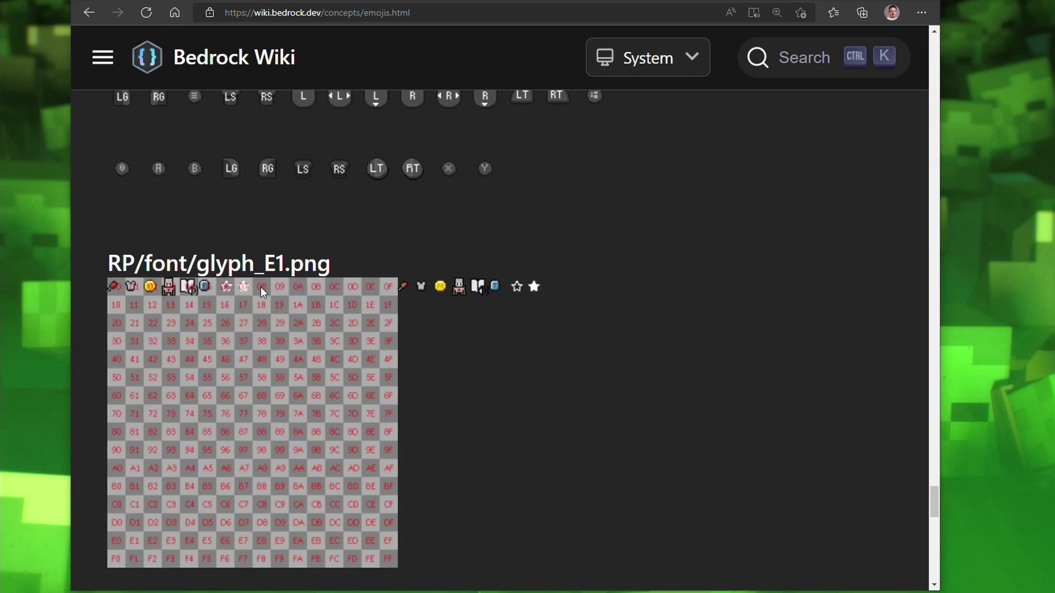
{"action": "scroll", "coordinate": [495, 305], "scroll_direction": "down", "scroll_amount": 2}
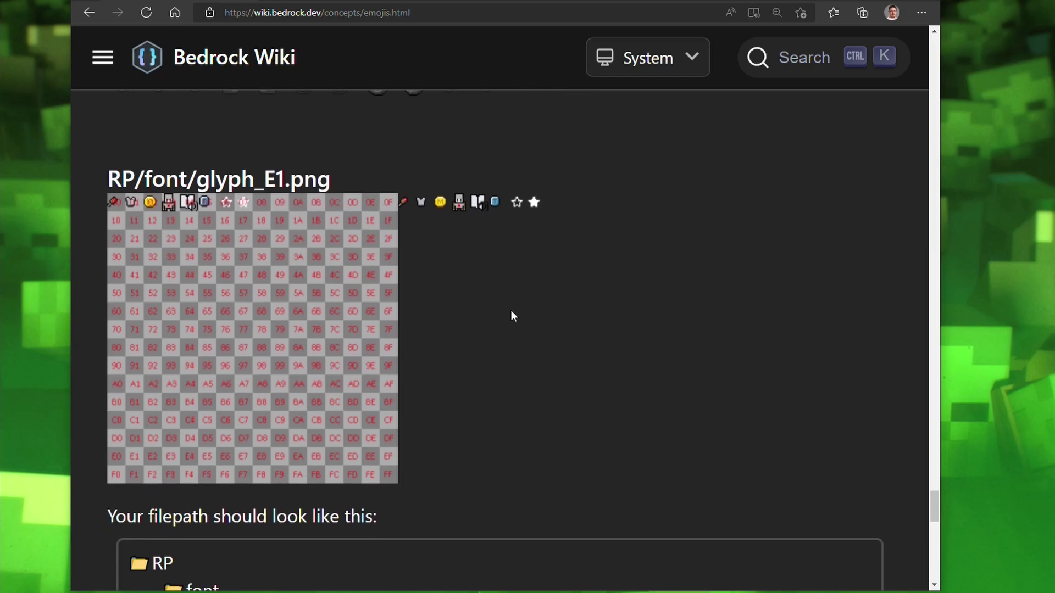
{"action": "scroll", "coordinate": [494, 264], "scroll_direction": "down", "scroll_amount": 10}
{"action": "scroll", "coordinate": [489, 293], "scroll_direction": "up", "scroll_amount": 1}
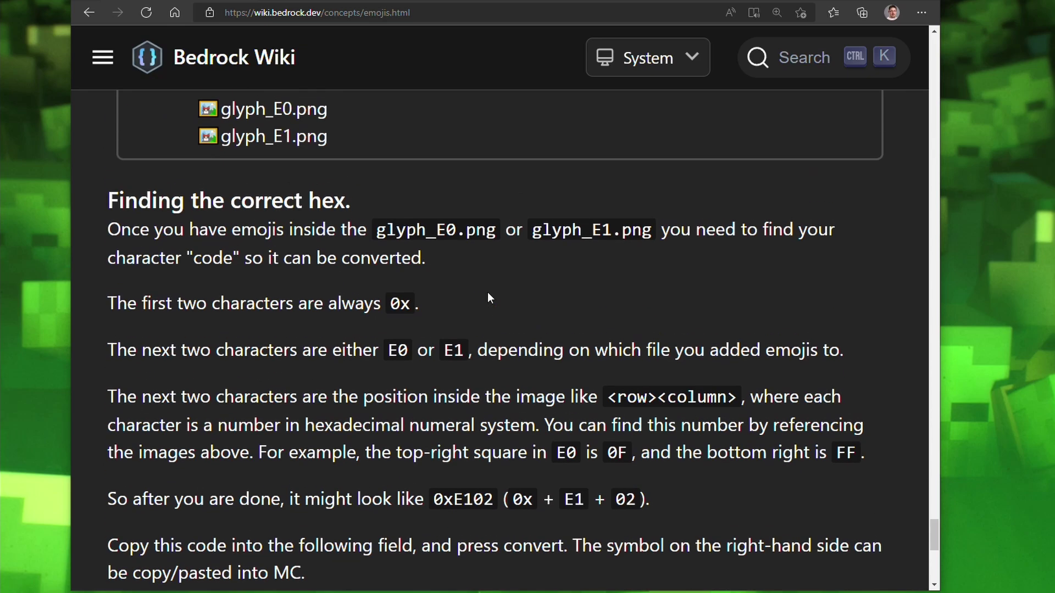
{"action": "scroll", "coordinate": [488, 296], "scroll_direction": "down", "scroll_amount": 1}
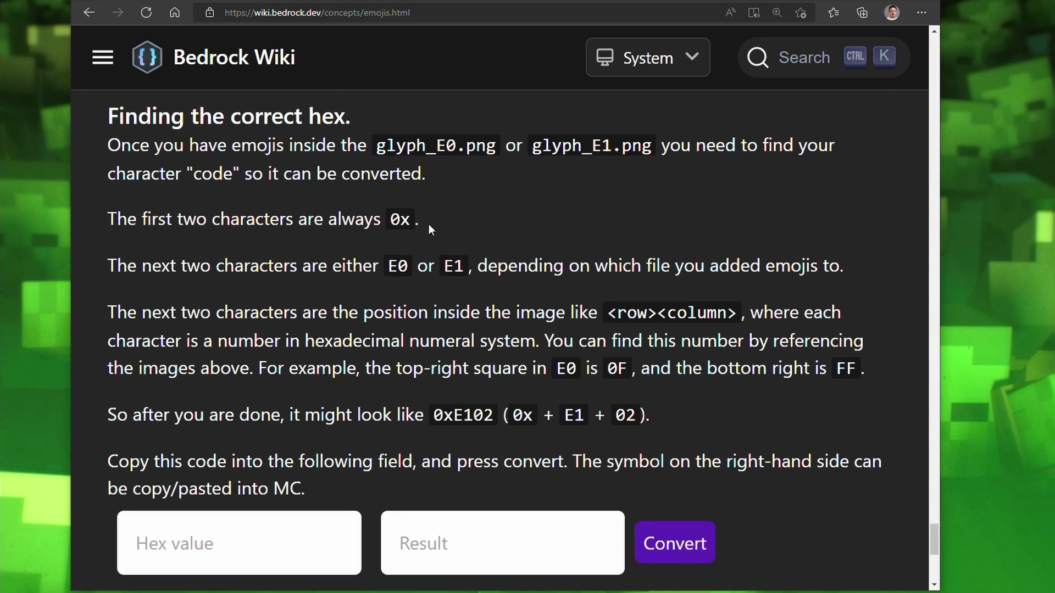
Enter the hex value 0xE108 in the wiki's emoji converter, using the glyph_E1.png grid for the position, and convert it.
{"action": "left_click", "coordinate": [218, 529]}
{"action": "type", "text": "0x"}
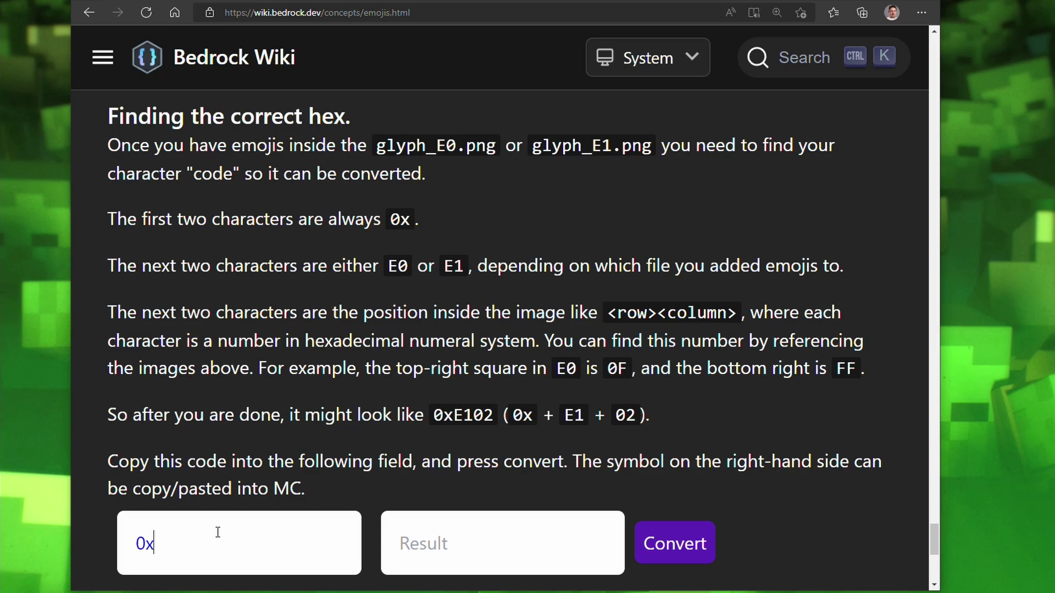
{"action": "type", "text": "E1"}
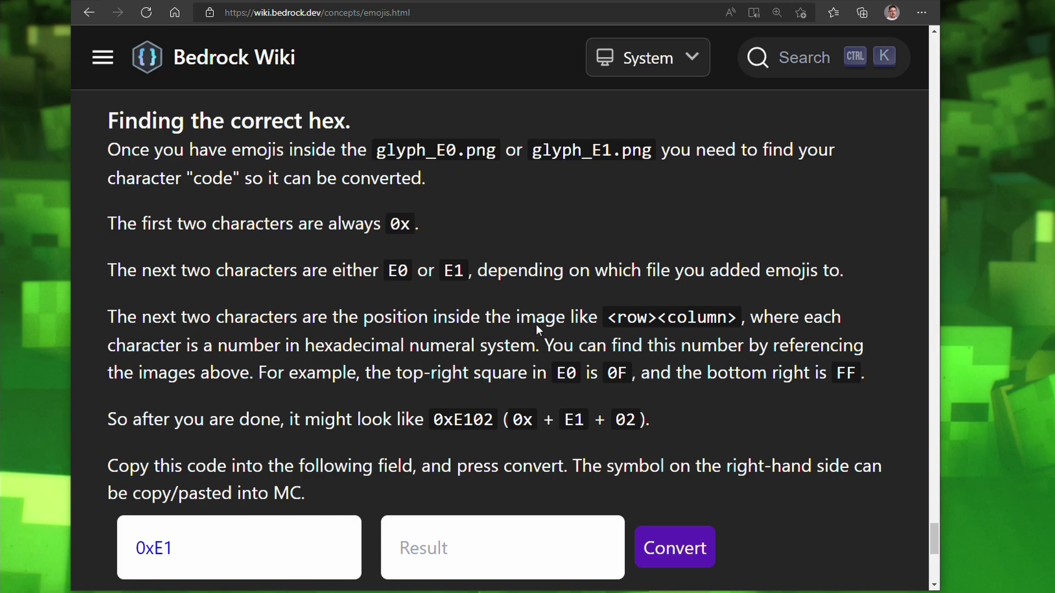
{"action": "scroll", "coordinate": [535, 325], "scroll_direction": "up", "scroll_amount": 10}
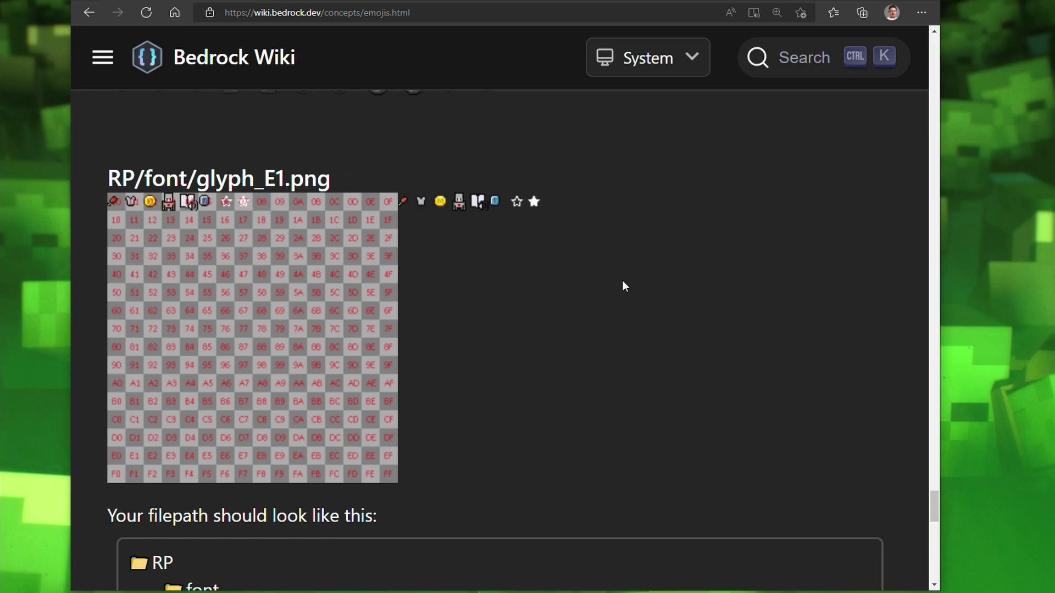
{"action": "scroll", "coordinate": [556, 282], "scroll_direction": "down", "scroll_amount": 12}
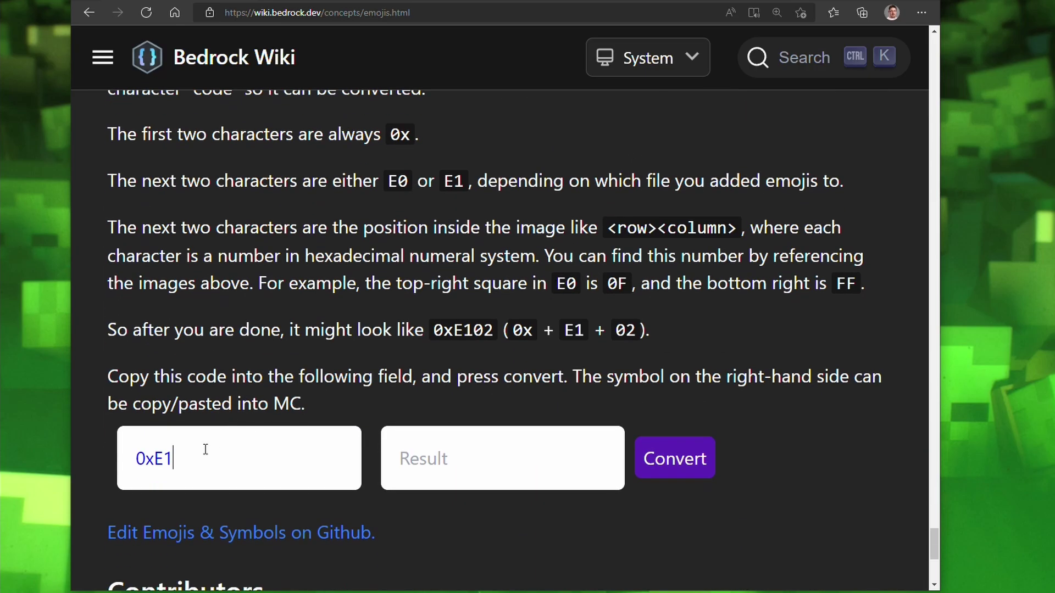
{"action": "type", "text": "08"}
{"action": "left_click_drag", "start_coordinate": [221, 457], "coordinate": [101, 458]}
{"action": "left_click", "coordinate": [224, 467]}
{"action": "left_click", "coordinate": [687, 461]}
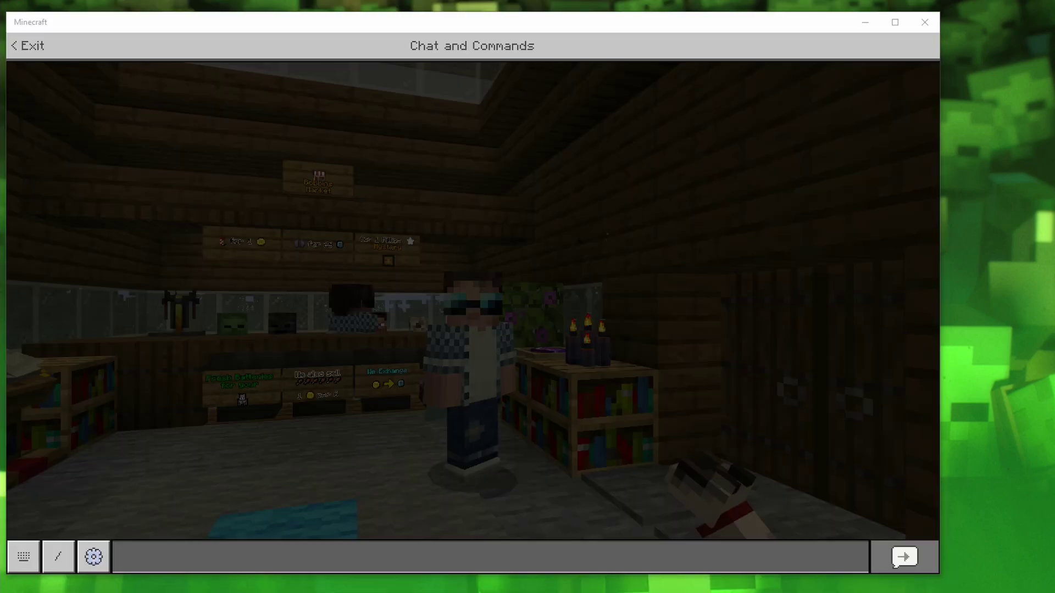
Switch to Minecraft, paste the converted emoji symbol into the chat and send it.
{"action": "left_click", "coordinate": [187, 560]}
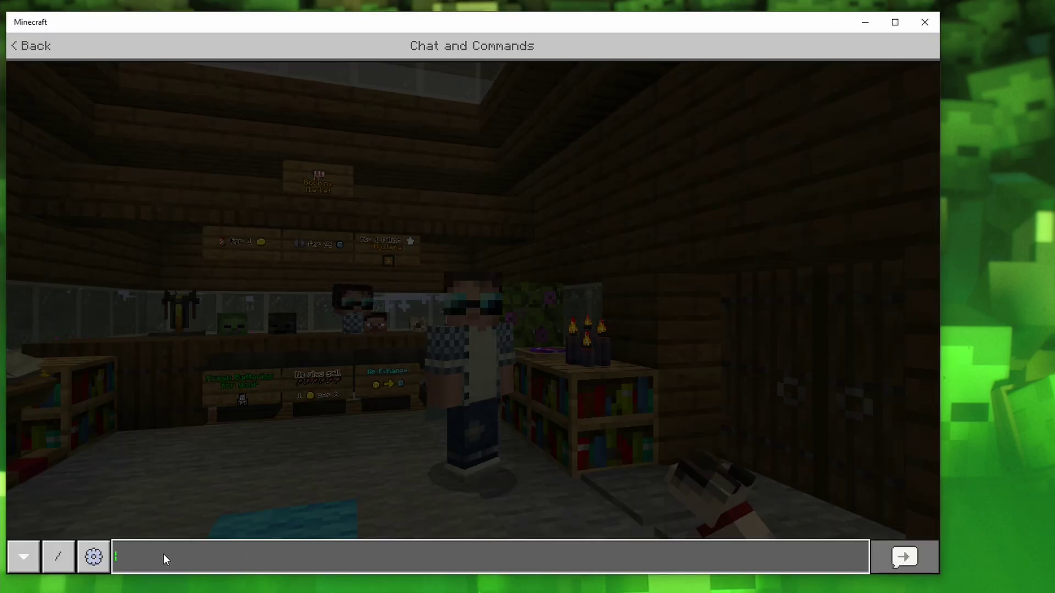
{"action": "key", "text": "ctrl+v"}
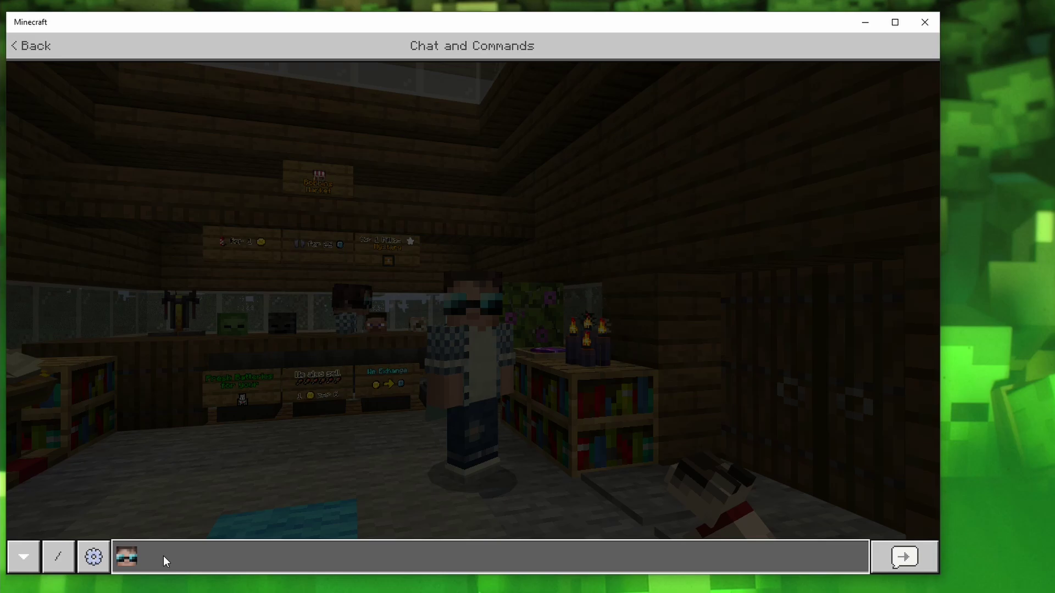
{"action": "key", "text": "Return"}
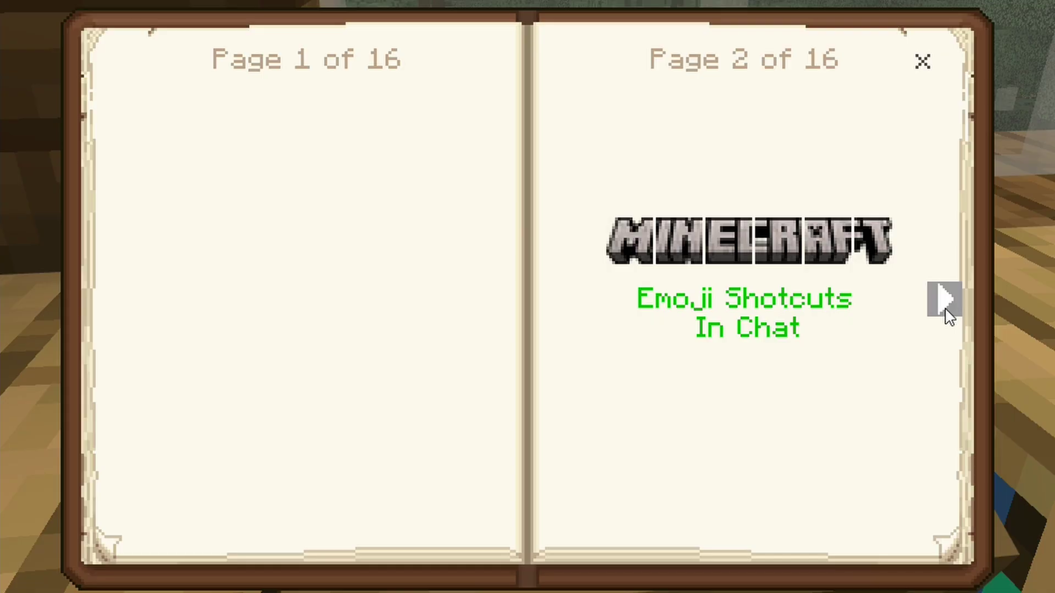
Read the example shortcut on page 4 of the emoji book, close the book and send :M::IN::EC::R::A::FT: in chat.
{"action": "left_click", "coordinate": [946, 301]}
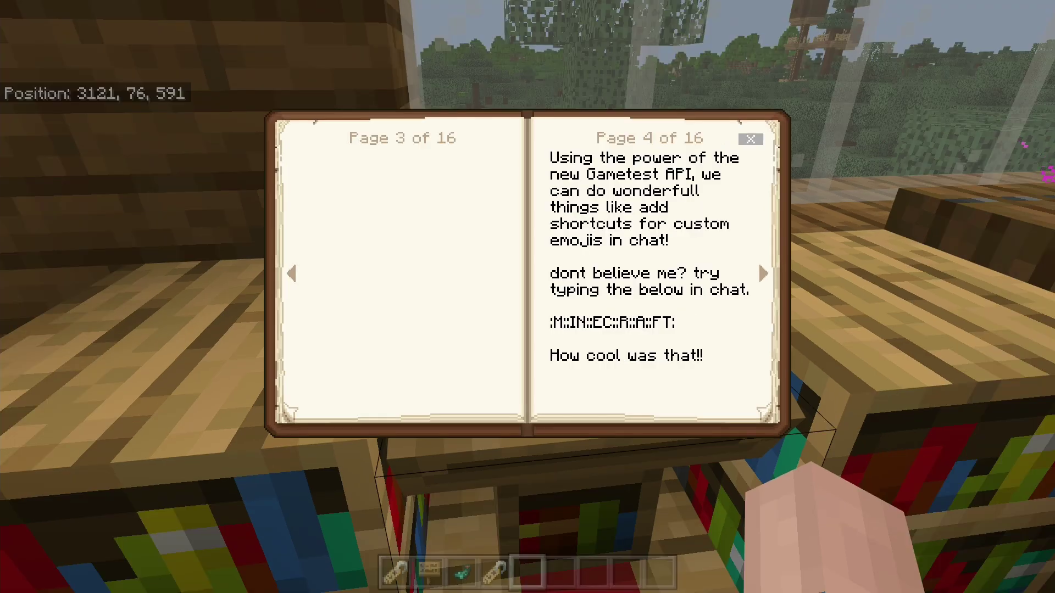
{"action": "key", "text": "Escape"}
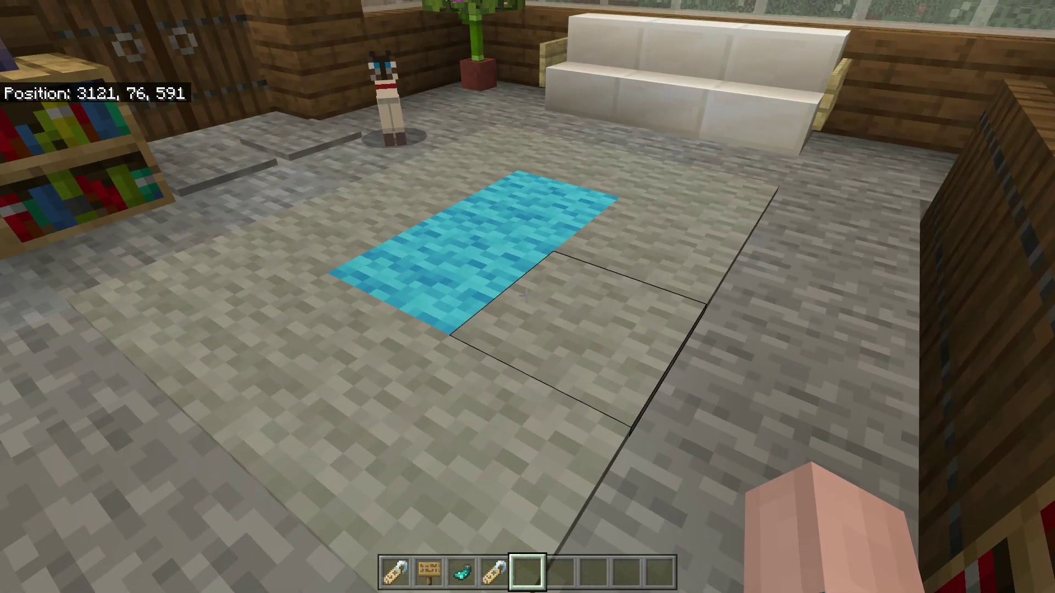
{"action": "key", "text": "t"}
{"action": "type", "text": ":M::IN::EC::R::A::FT:"}
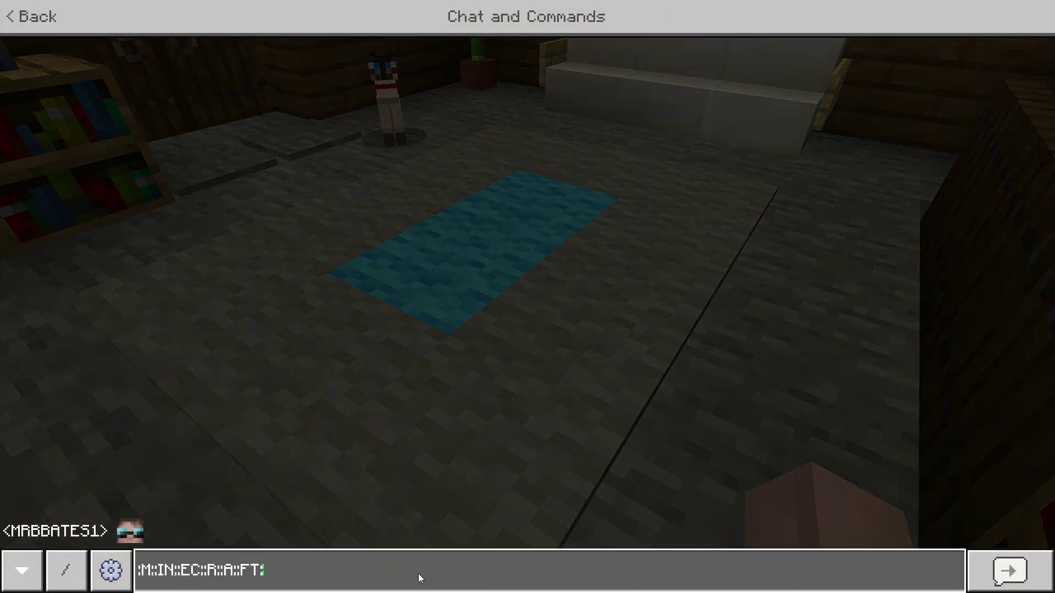
{"action": "key", "text": "Return"}
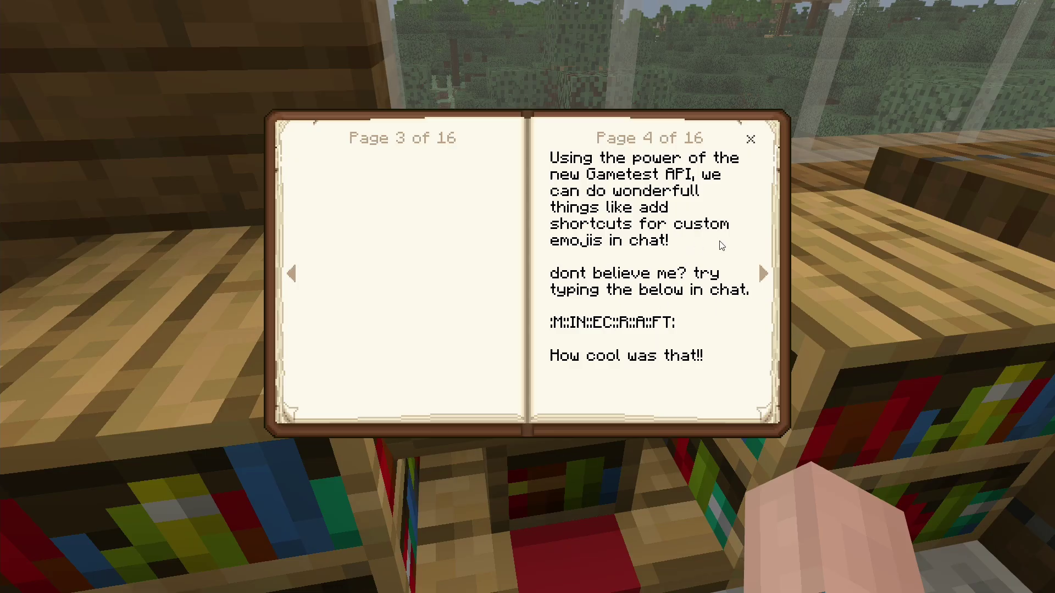
Read the book's emoji command list and the Custom Emojis instructions through page 16, and close the book.
{"action": "left_click", "coordinate": [766, 275]}
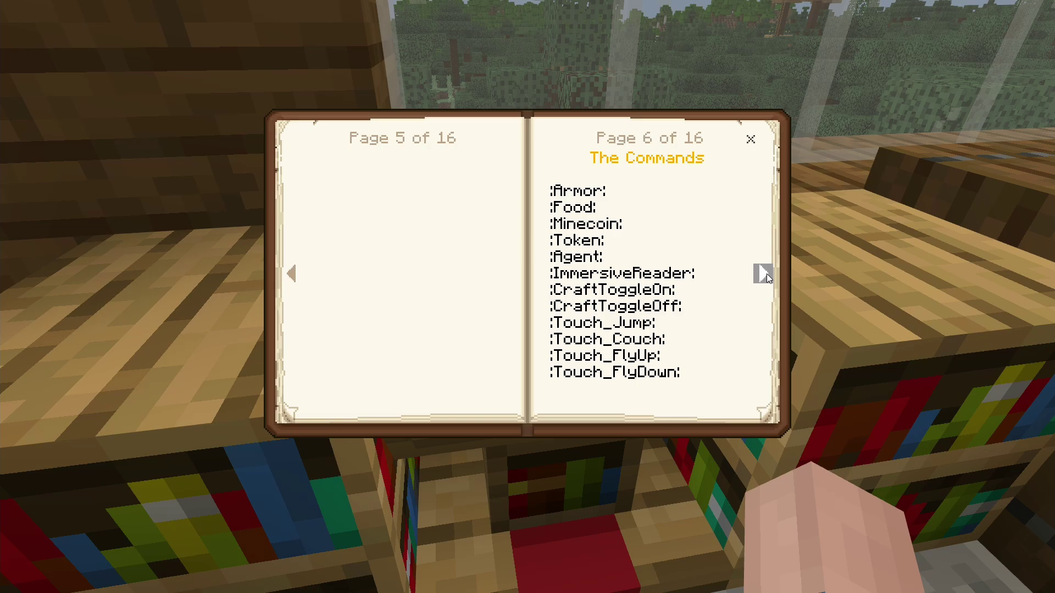
{"action": "left_click", "coordinate": [762, 273]}
{"action": "left_click", "coordinate": [762, 274]}
{"action": "left_click", "coordinate": [763, 274]}
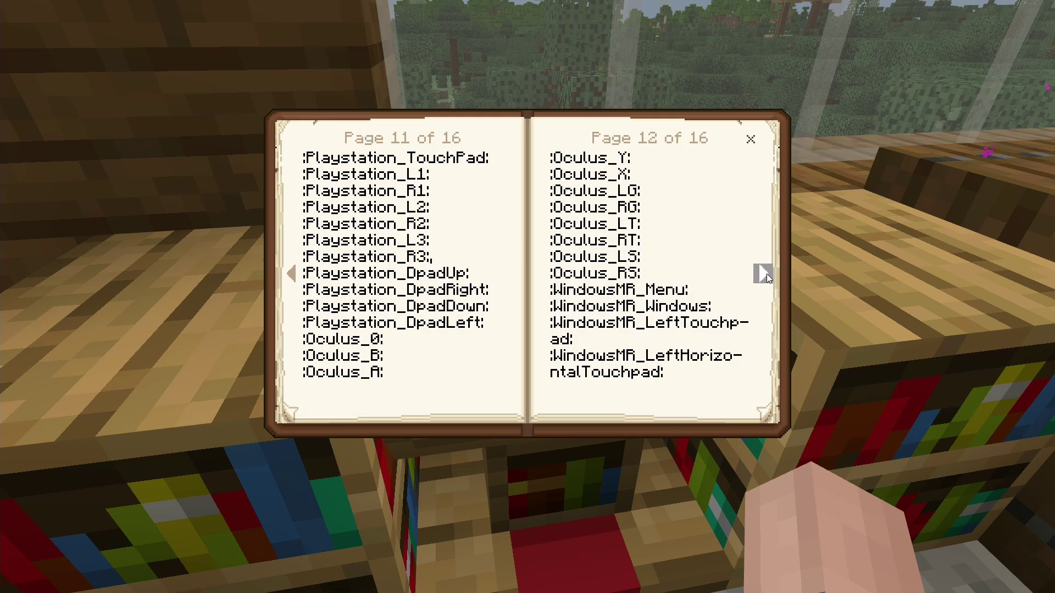
{"action": "left_click", "coordinate": [767, 274]}
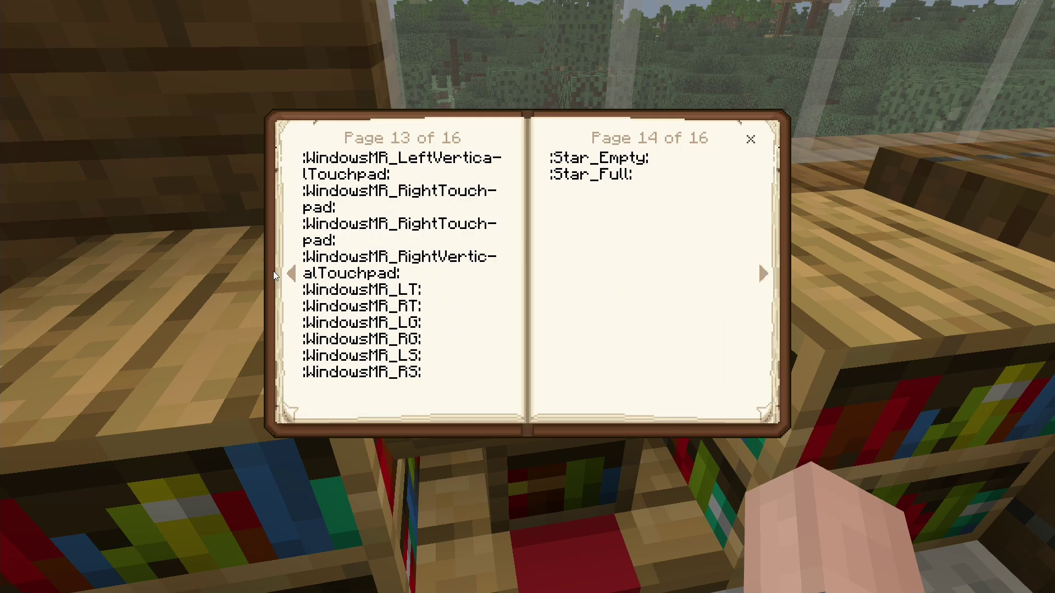
{"action": "left_click", "coordinate": [293, 275]}
{"action": "left_click", "coordinate": [296, 277]}
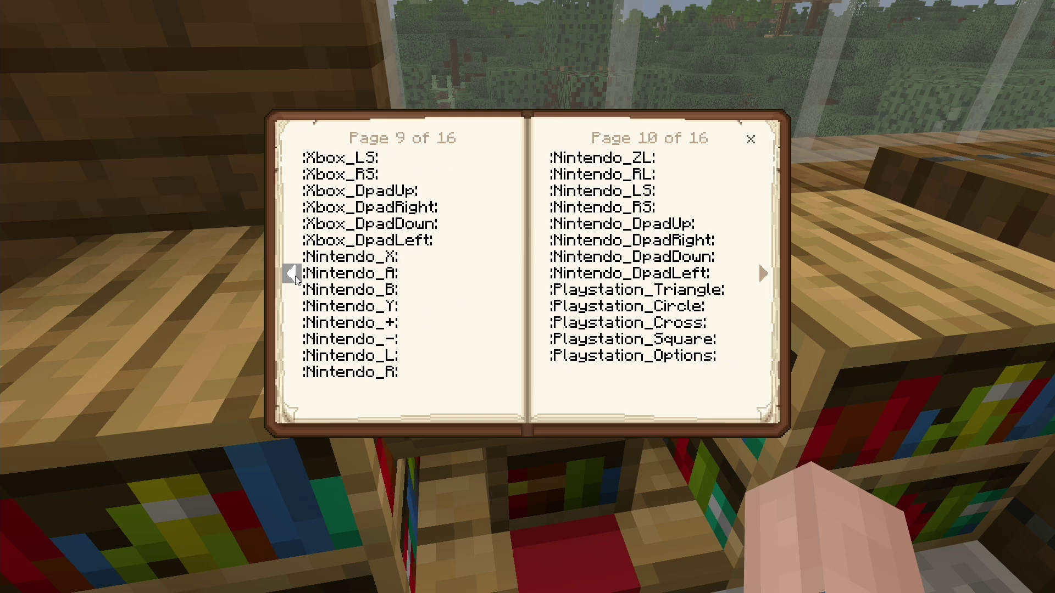
{"action": "left_click", "coordinate": [295, 277]}
{"action": "left_click", "coordinate": [293, 275]}
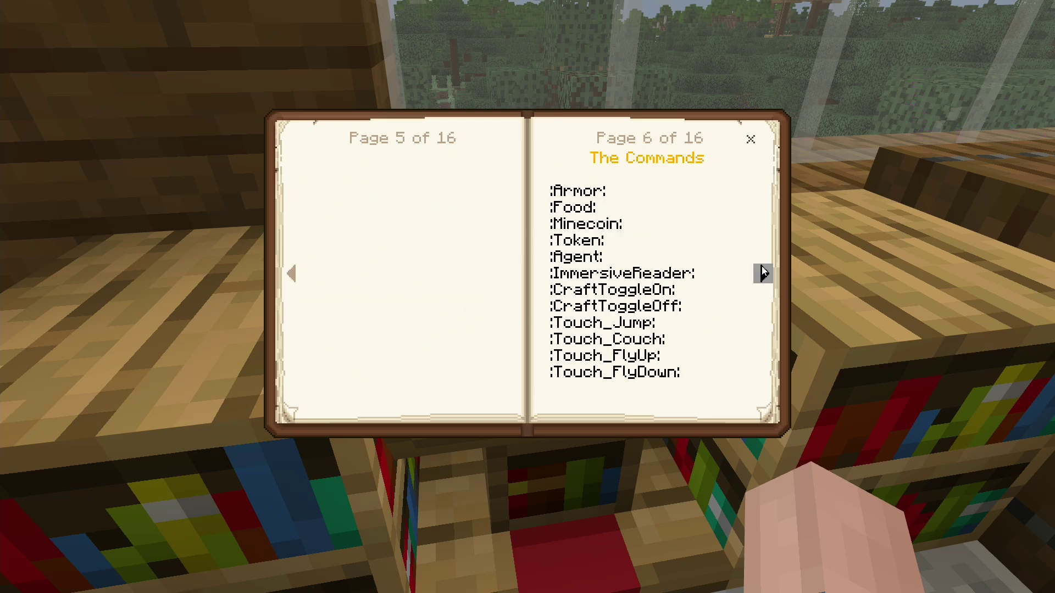
{"action": "left_click", "coordinate": [763, 273]}
{"action": "left_click", "coordinate": [763, 273]}
{"action": "left_click", "coordinate": [763, 273]}
{"action": "left_click", "coordinate": [763, 273]}
{"action": "left_click", "coordinate": [764, 274]}
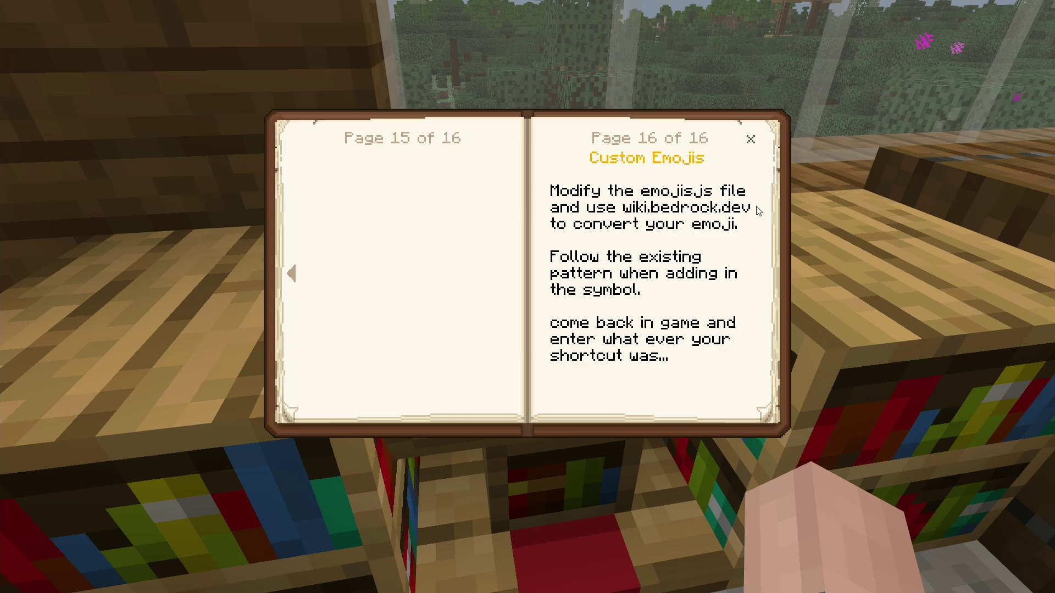
{"action": "key", "text": "Escape"}
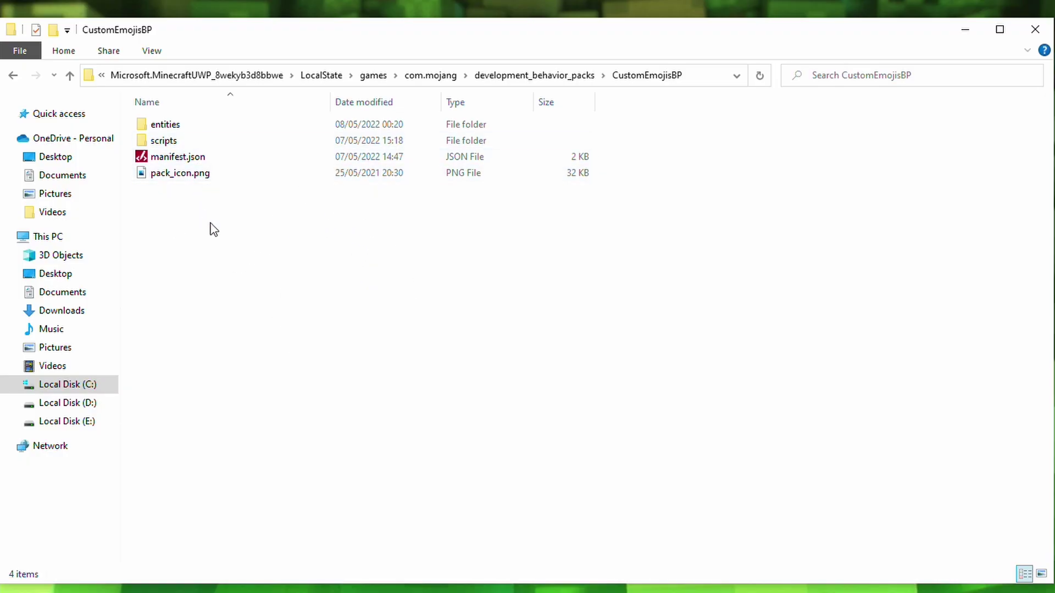
Open emojis.js from the scripts folder of the CustomEmojisBP behavior pack in Code Writer.
{"action": "left_click", "coordinate": [172, 142]}
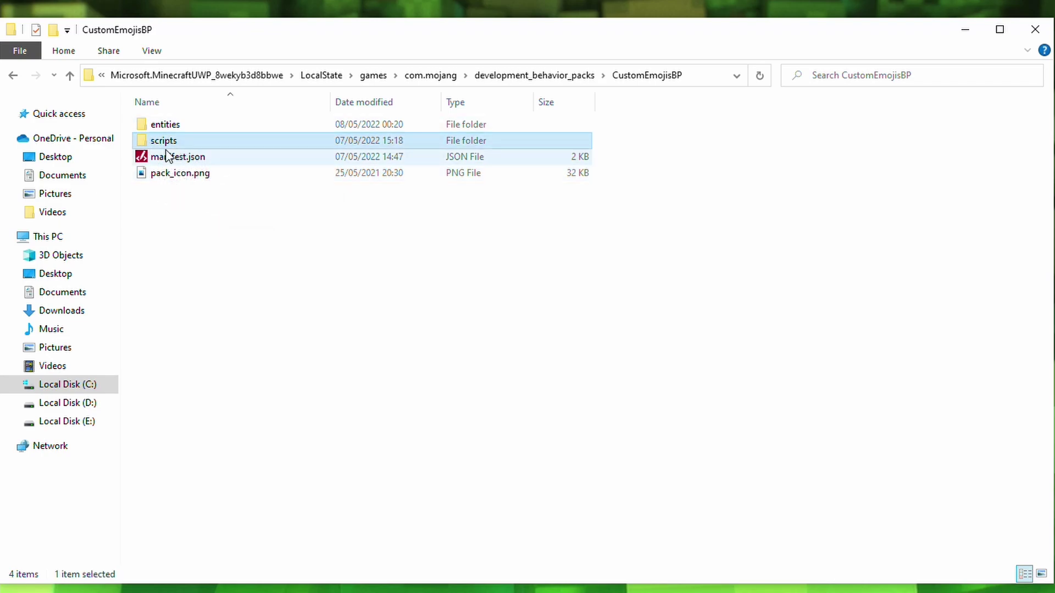
{"action": "left_click", "coordinate": [182, 130]}
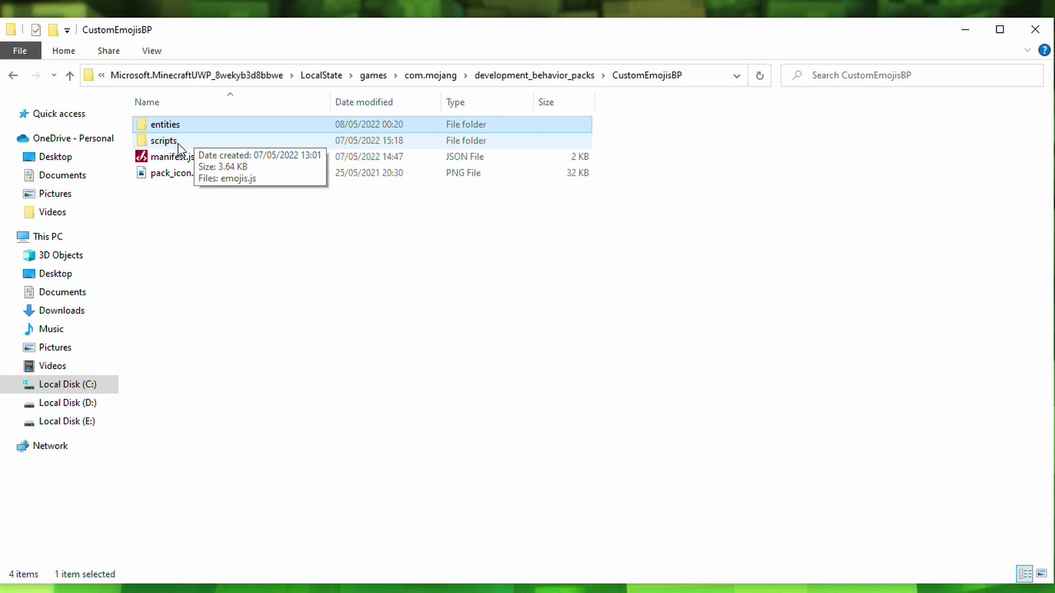
{"action": "left_click", "coordinate": [175, 142]}
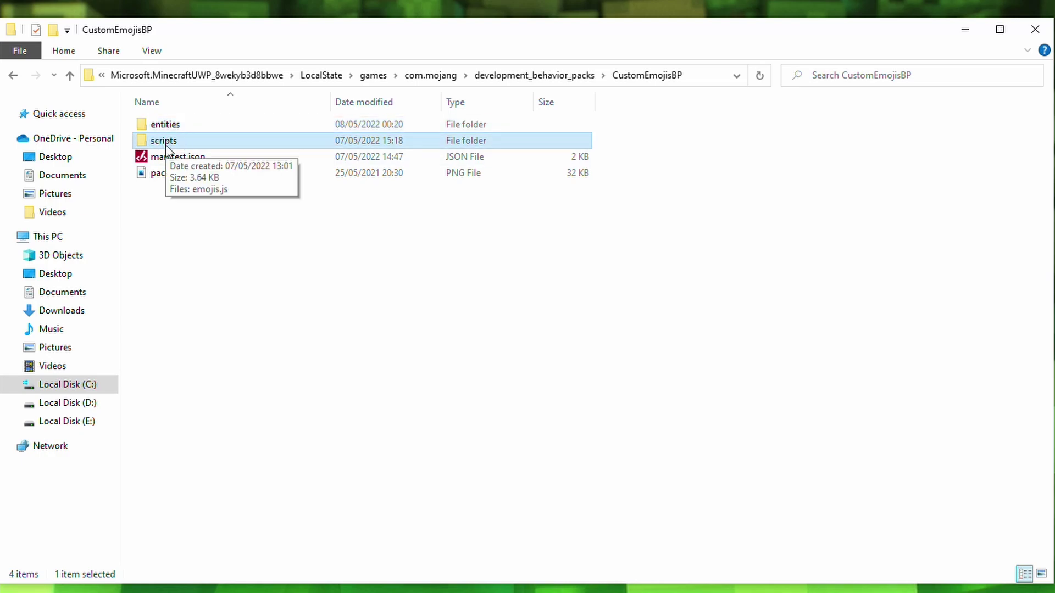
{"action": "double_click", "coordinate": [167, 144]}
{"action": "left_click", "coordinate": [172, 129]}
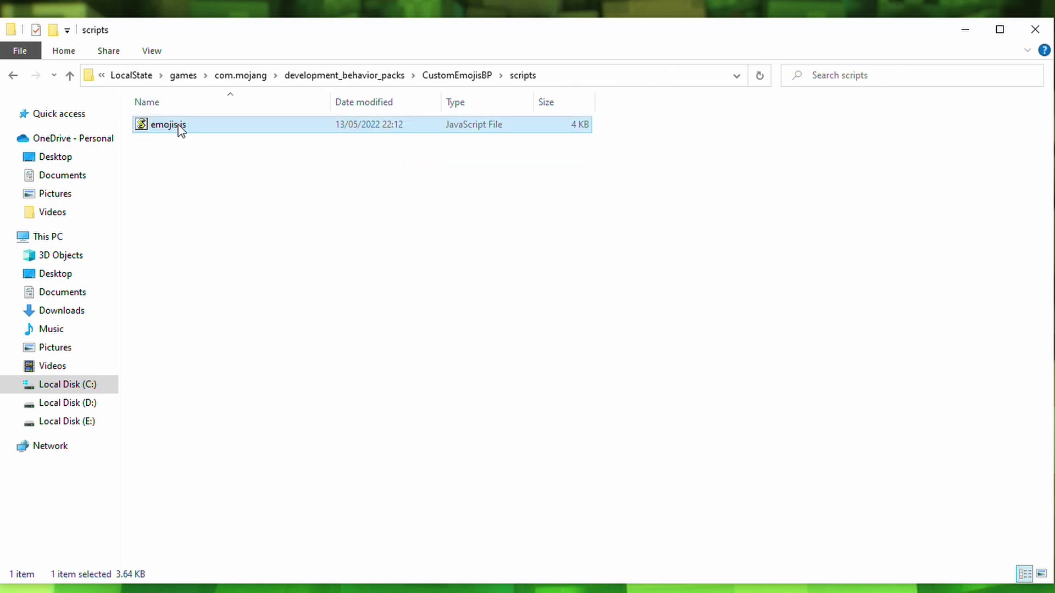
{"action": "right_click", "coordinate": [173, 126]}
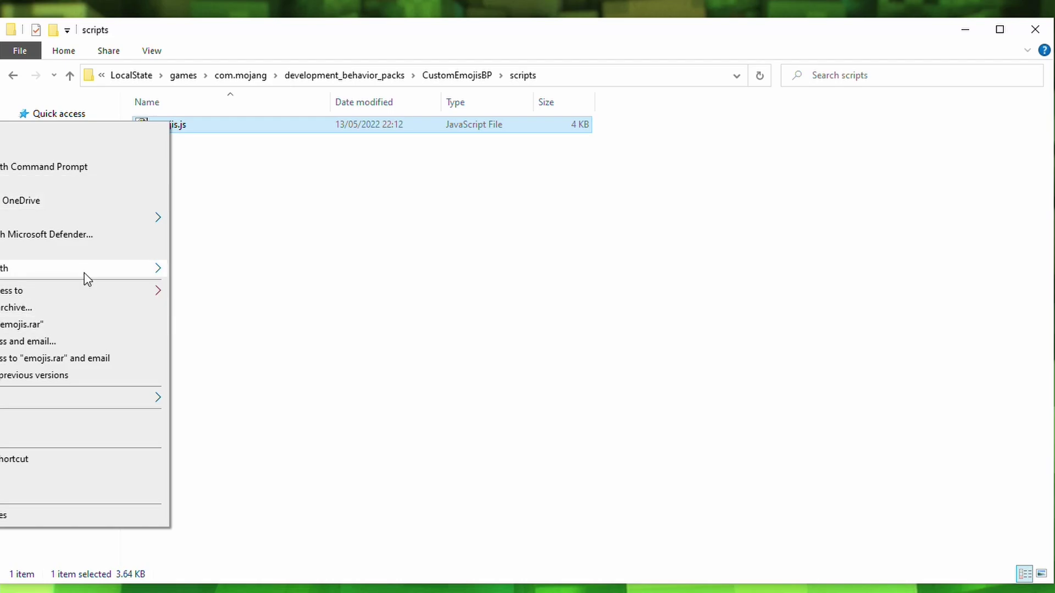
{"action": "mouse_move", "coordinate": [84, 273]}
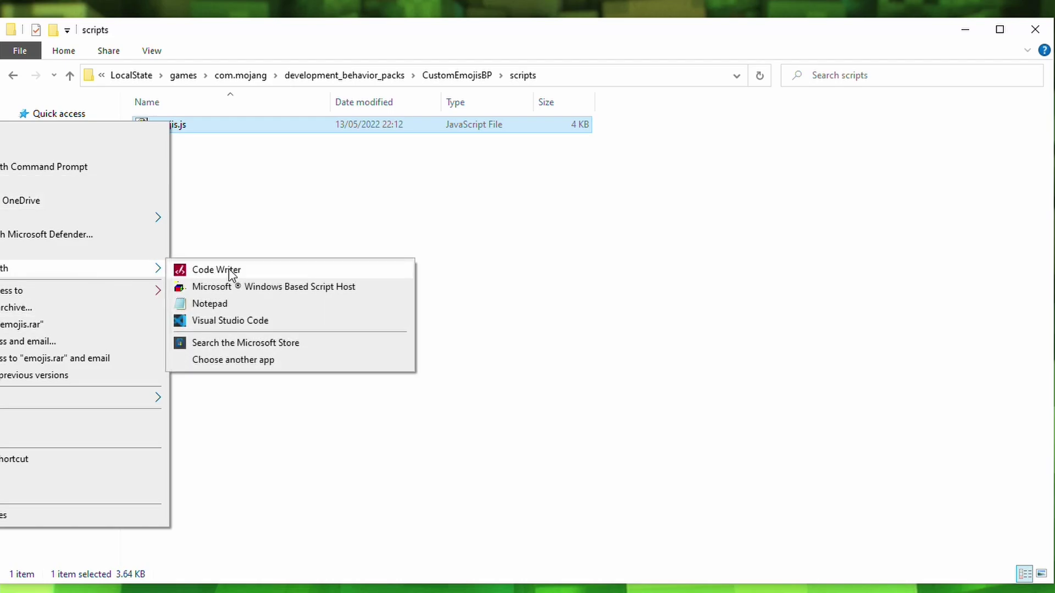
{"action": "left_click", "coordinate": [231, 275]}
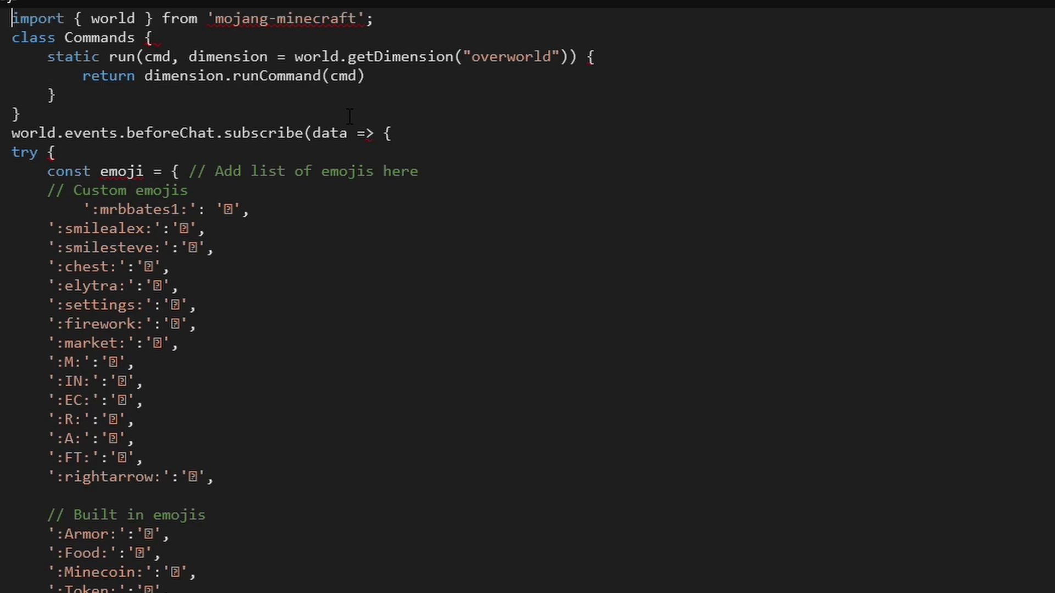
Examine how the custom emoji shortcuts and their symbols are paired in the emoji list of emojis.js.
{"action": "scroll", "coordinate": [431, 271], "scroll_direction": "down", "scroll_amount": 7}
{"action": "scroll", "coordinate": [417, 349], "scroll_direction": "up", "scroll_amount": 7}
{"action": "left_click_drag", "start_coordinate": [92, 209], "coordinate": [242, 214]}
{"action": "left_click_drag", "start_coordinate": [179, 229], "coordinate": [199, 228]}
{"action": "left_click", "coordinate": [250, 248]}
Try adding an empty entry '':'', below the :rightarrow: line, and remove it again, keeping a blank line before the built-in emojis.
{"action": "left_click", "coordinate": [98, 496]}
{"action": "type", "text": "'':'',"}
{"action": "left_click", "coordinate": [21, 494]}
{"action": "left_click_drag", "start_coordinate": [102, 502], "coordinate": [12, 496]}
{"action": "key", "text": "BackSpace"}
{"action": "key", "text": "BackSpace"}
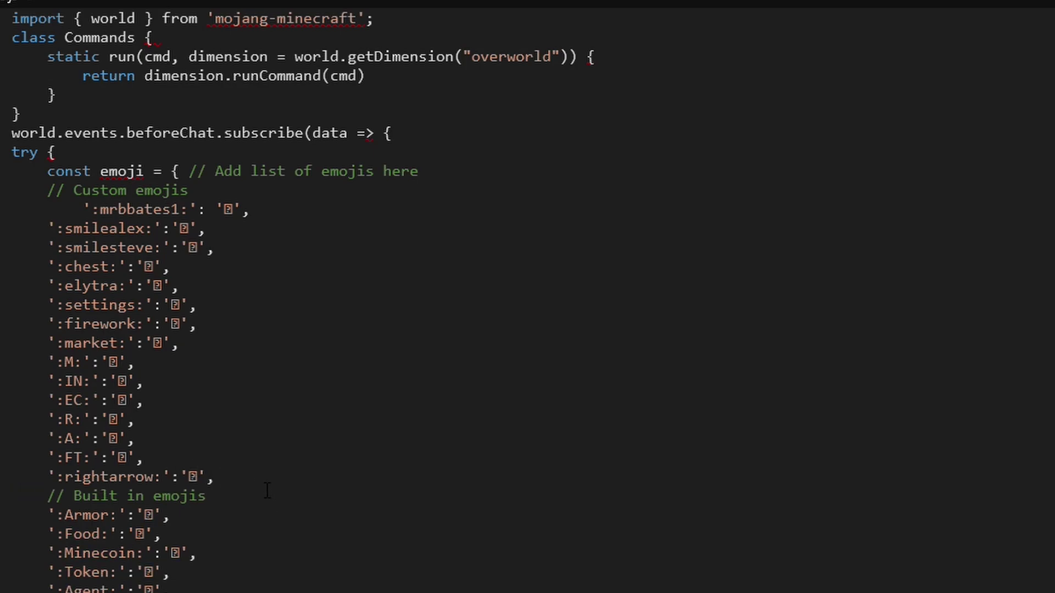
{"action": "key", "text": "Return"}
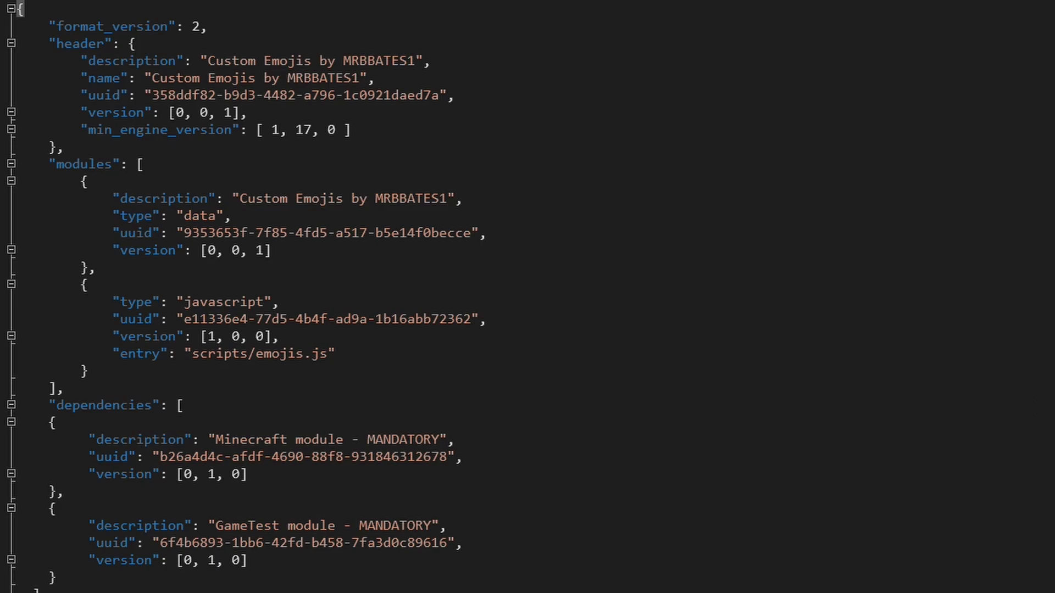
Review the modules and dependencies sections of the behavior pack's manifest.
{"action": "left_click_drag", "start_coordinate": [18, 163], "coordinate": [518, 559]}
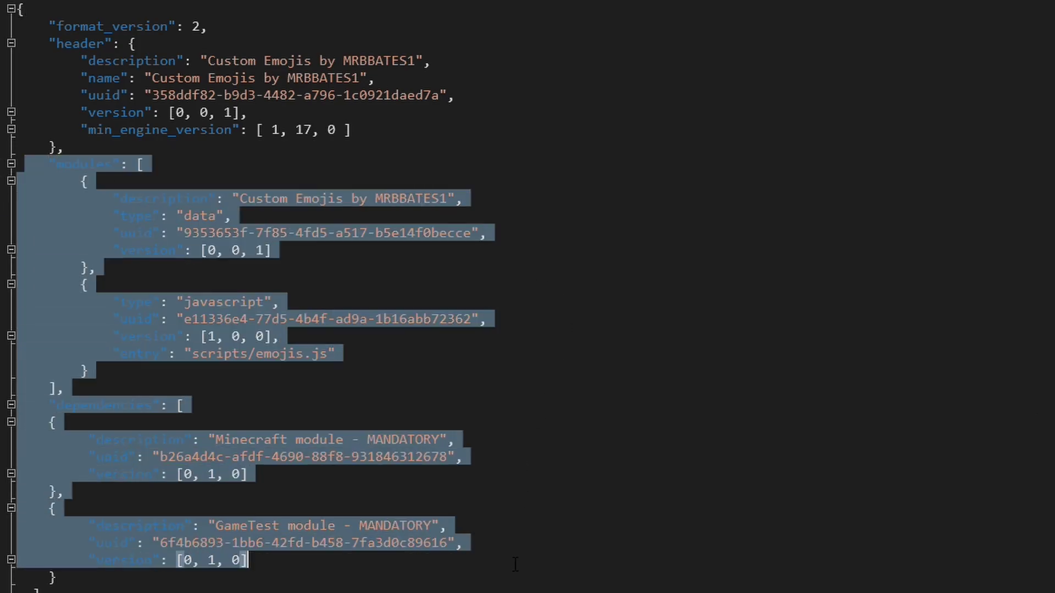
{"action": "left_click", "coordinate": [508, 566]}
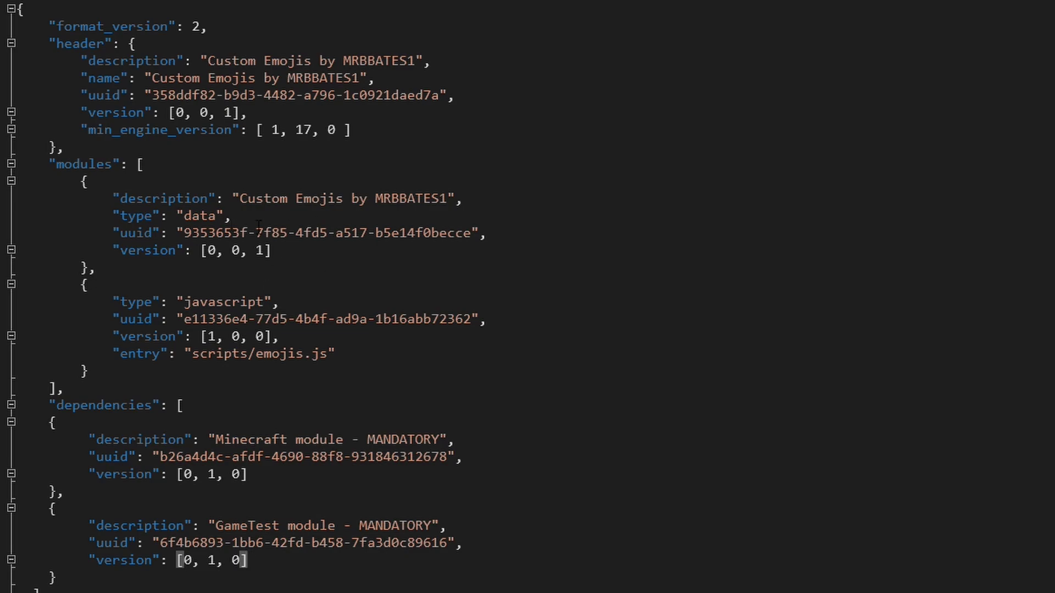